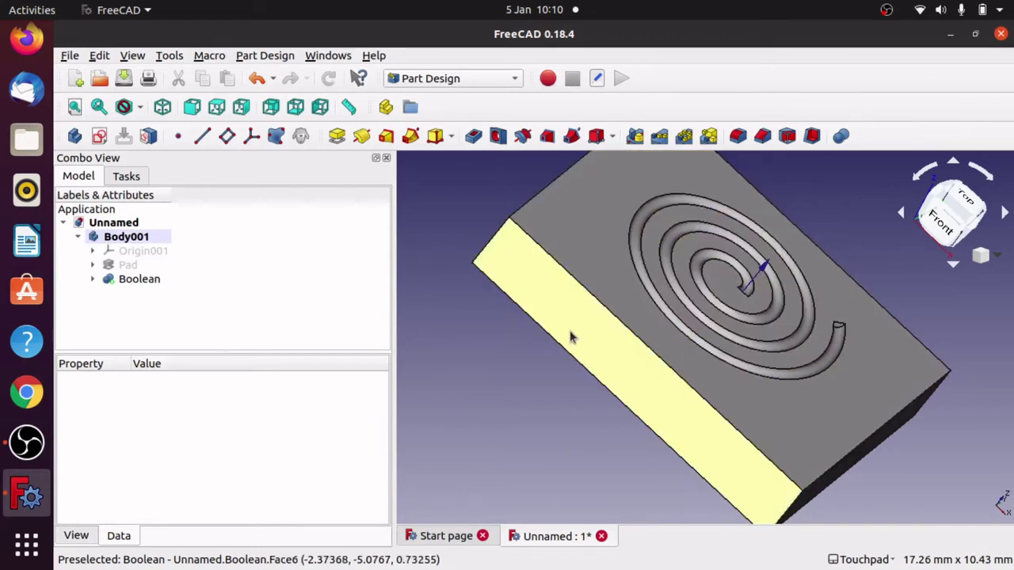
Orbit the finished block to view the spiral groove from another side
{"action": "left_click_drag", "start_coordinate": [569, 339], "coordinate": [576, 378], "text": "alt"}
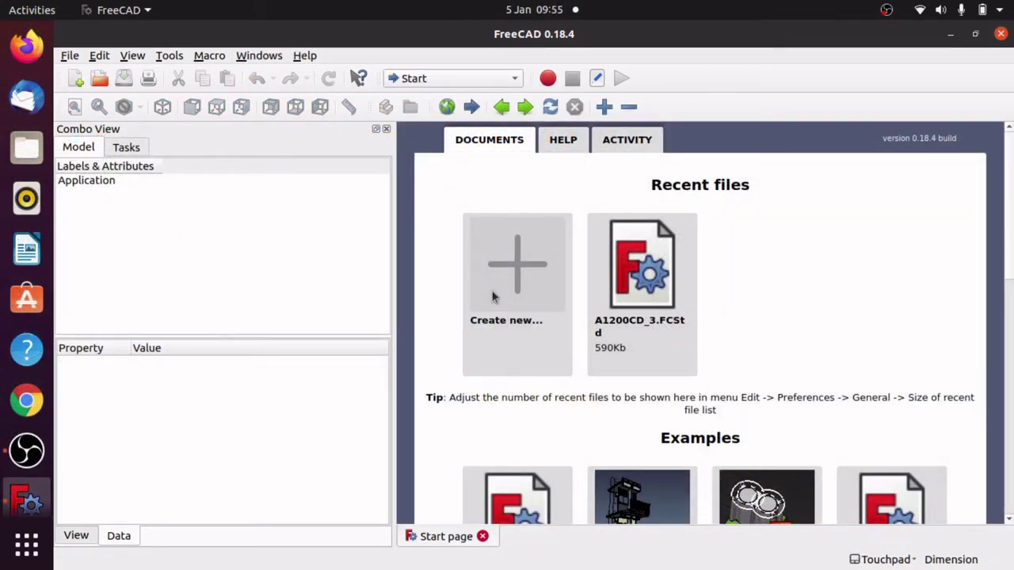
Create a new Unnamed document and switch to the Part workbench
{"action": "left_click", "coordinate": [510, 327]}
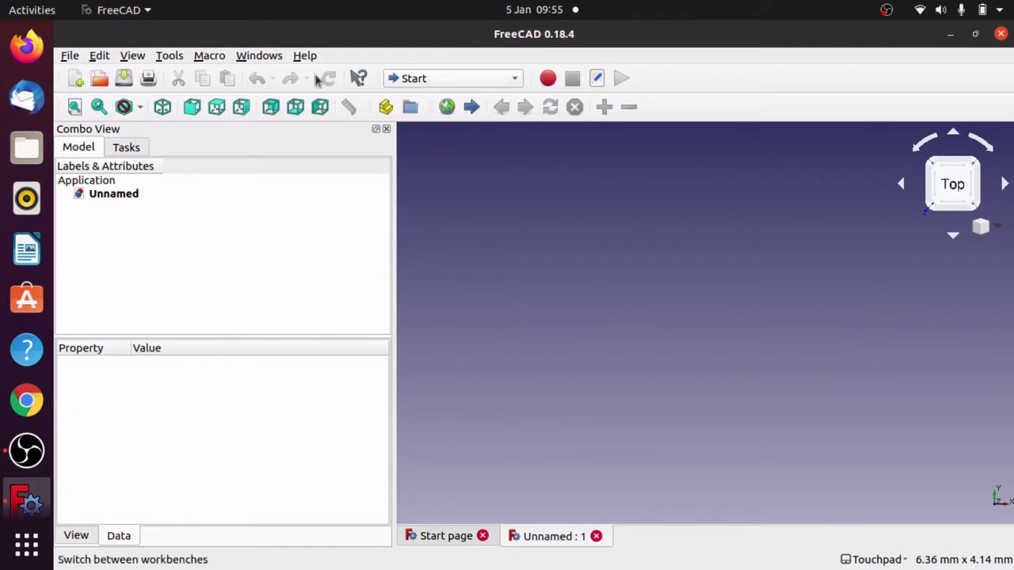
{"action": "left_click", "coordinate": [71, 57]}
{"action": "left_click", "coordinate": [71, 58]}
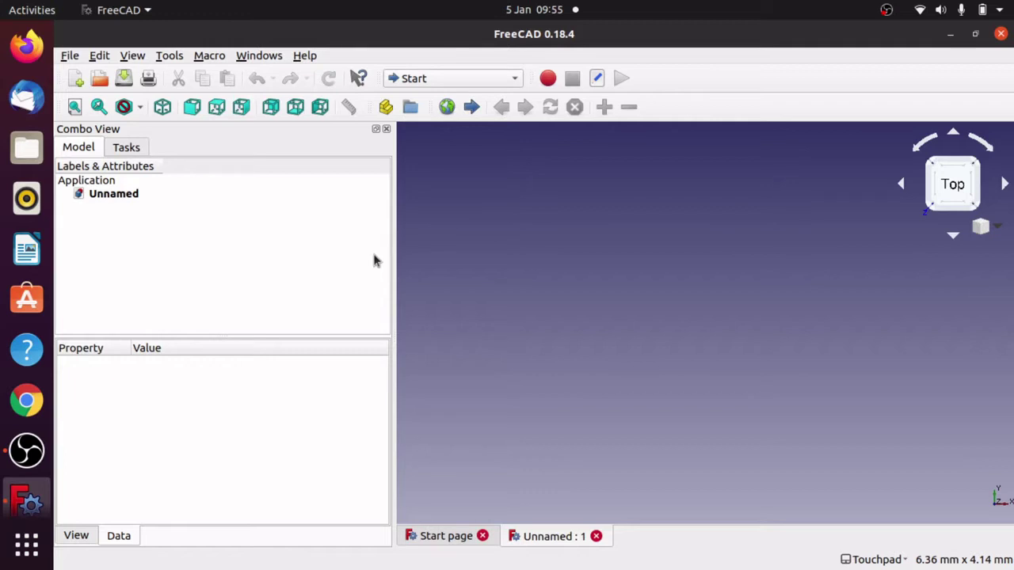
{"action": "left_click", "coordinate": [421, 77]}
{"action": "left_click", "coordinate": [424, 233]}
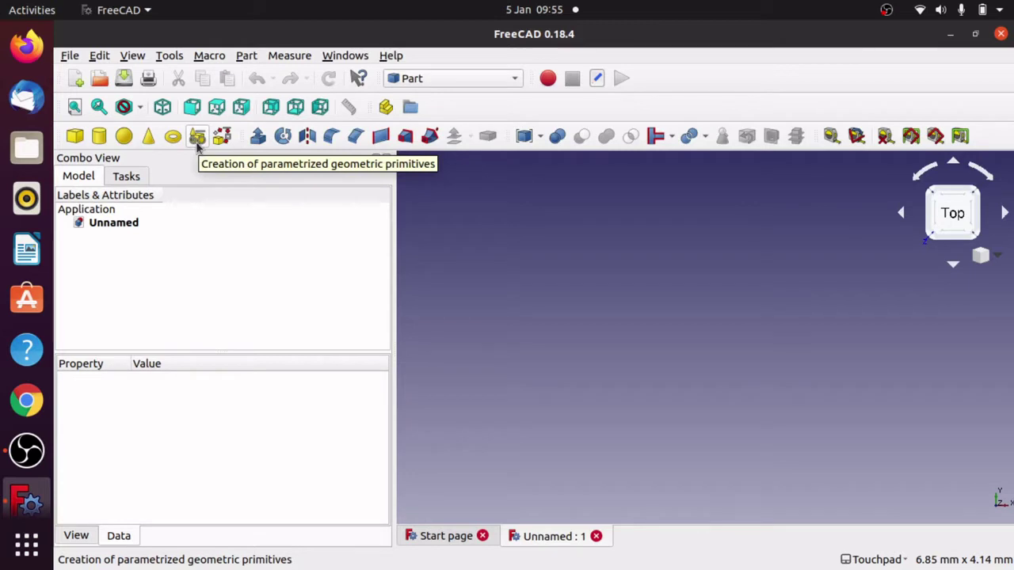
Add a Spiral primitive with default 1 mm growth, 2 rotations and 1 mm radius
{"action": "left_click", "coordinate": [198, 143]}
{"action": "left_click", "coordinate": [179, 270]}
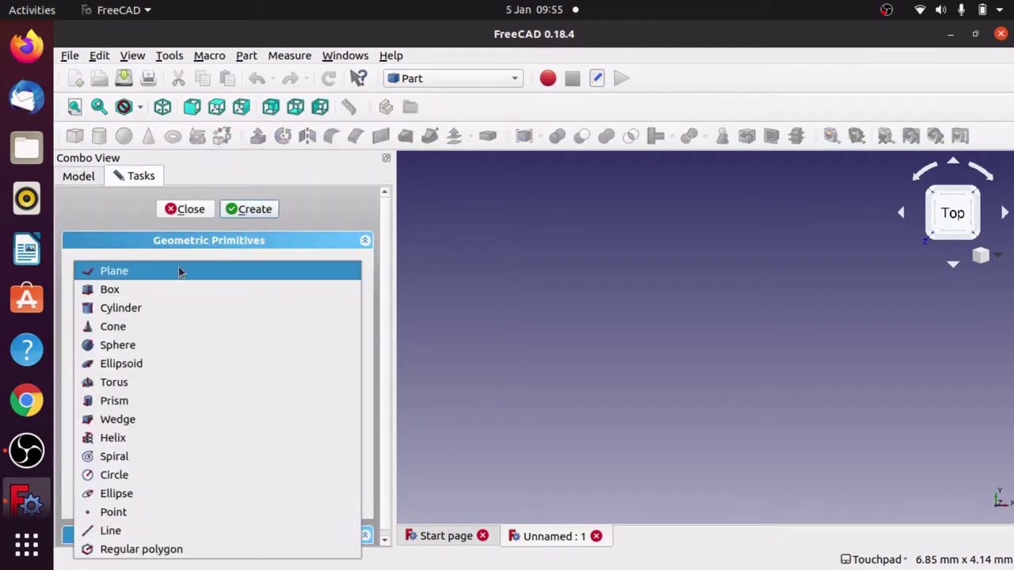
{"action": "left_click", "coordinate": [193, 458]}
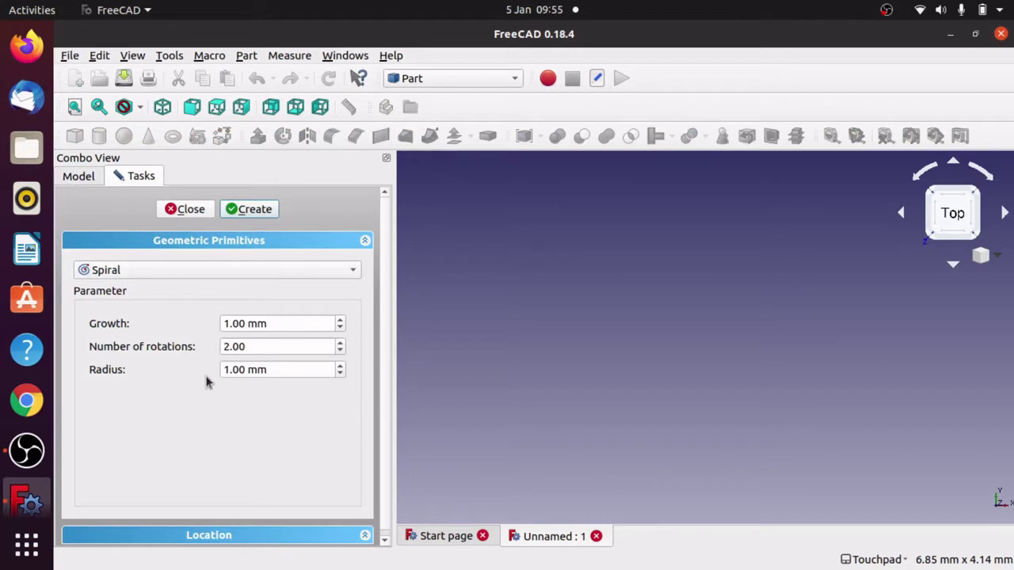
{"action": "left_click", "coordinate": [255, 210]}
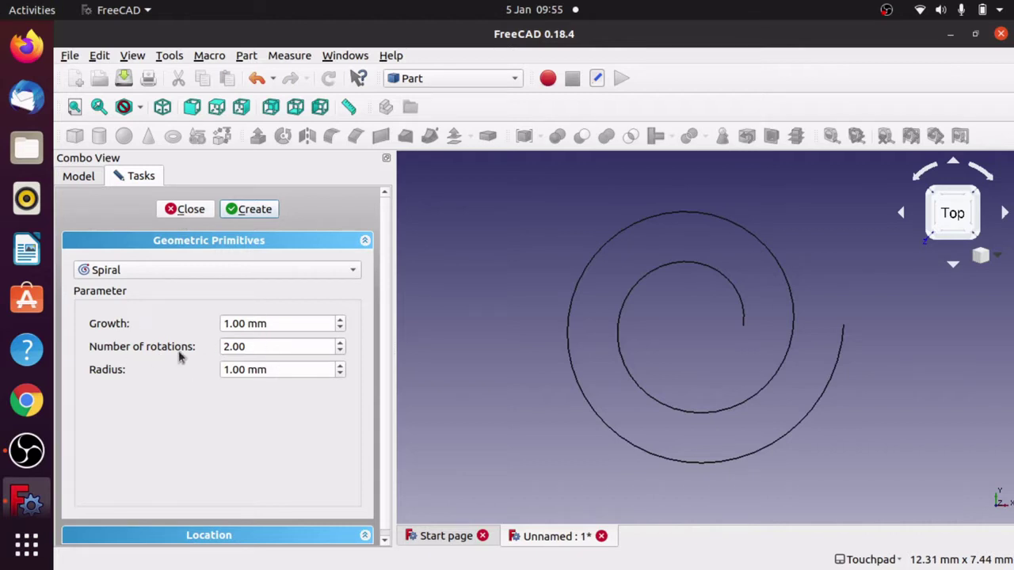
{"action": "left_click", "coordinate": [187, 211]}
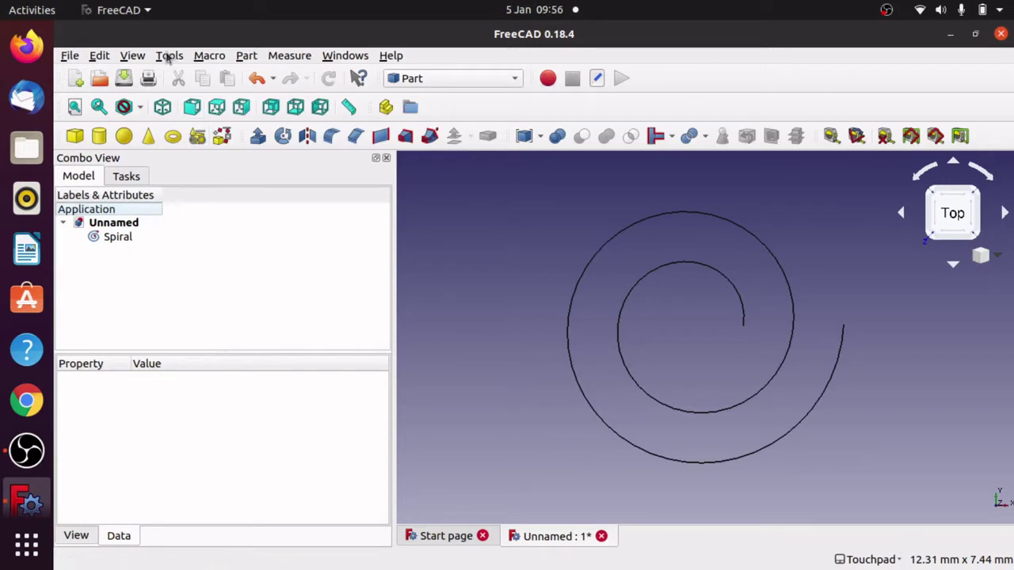
Turn on the axis cross at the origin of the 3D view
{"action": "left_click", "coordinate": [107, 59]}
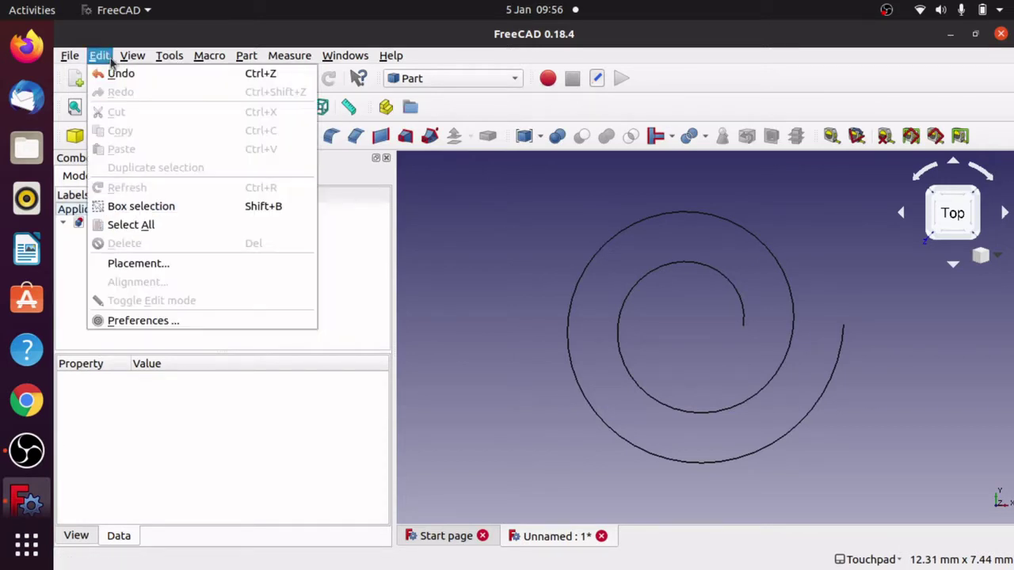
{"action": "mouse_move", "coordinate": [131, 55]}
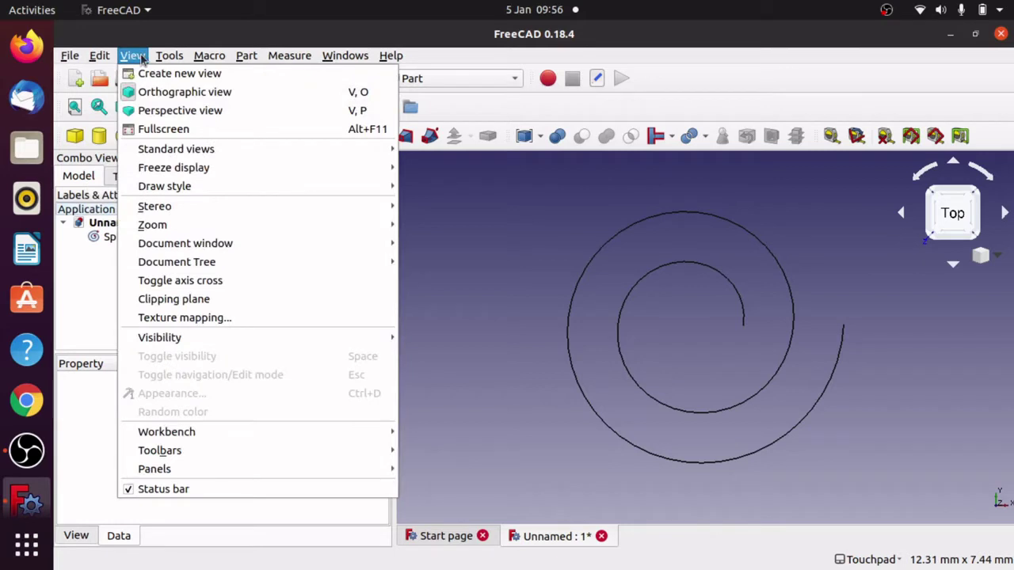
{"action": "left_click", "coordinate": [224, 283]}
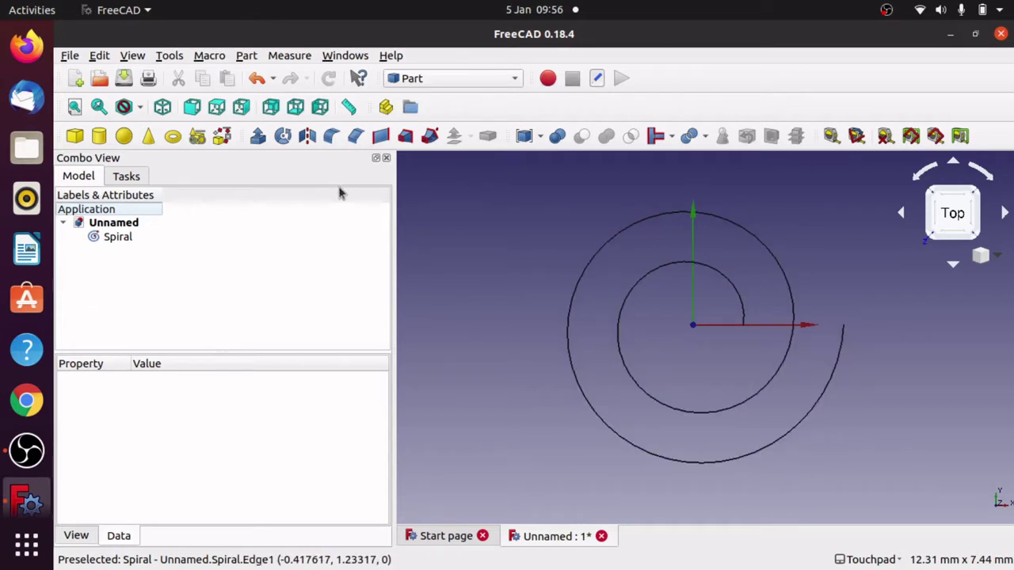
Select the Spiral and change its Growth to 1.60 mm
{"action": "left_click", "coordinate": [112, 240]}
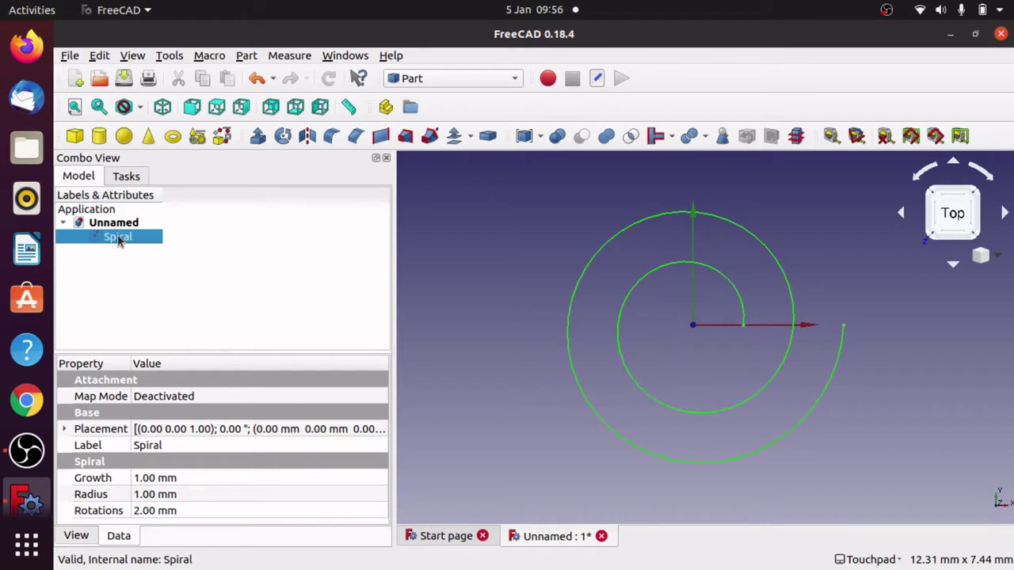
{"action": "left_click", "coordinate": [208, 476]}
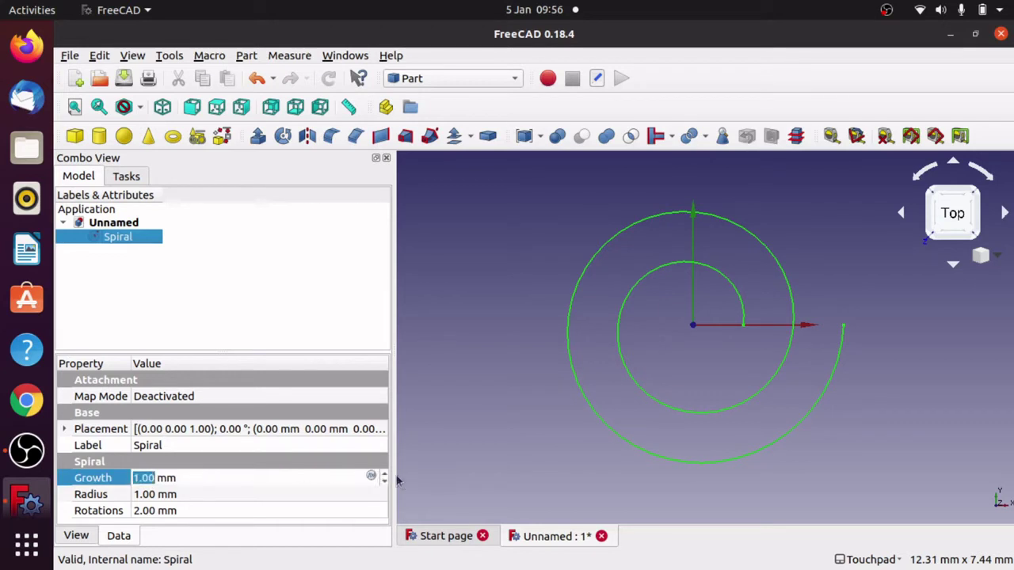
{"action": "scroll", "coordinate": [381, 476], "scroll_direction": "up", "scroll_amount": 6}
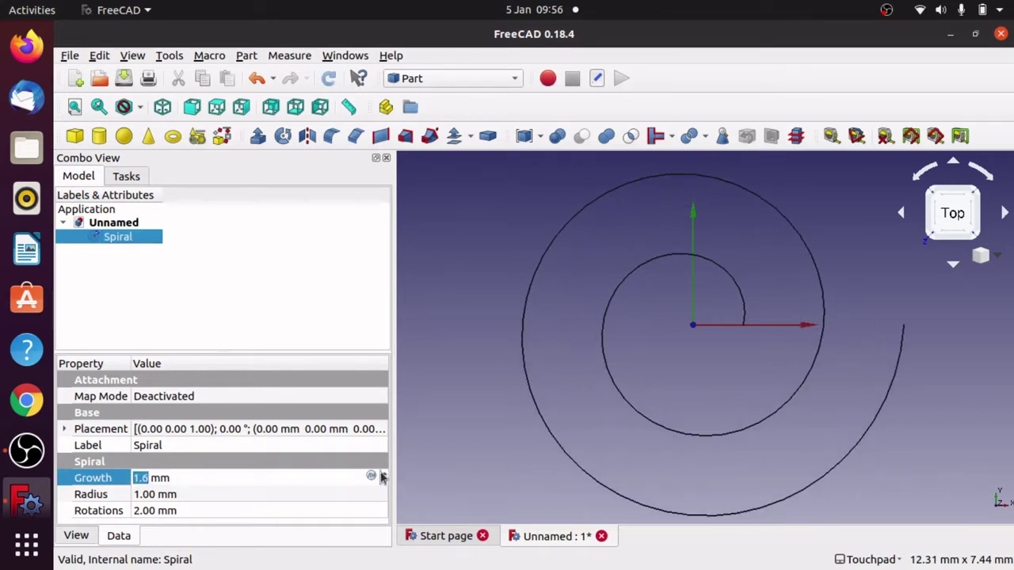
{"action": "left_click", "coordinate": [342, 514]}
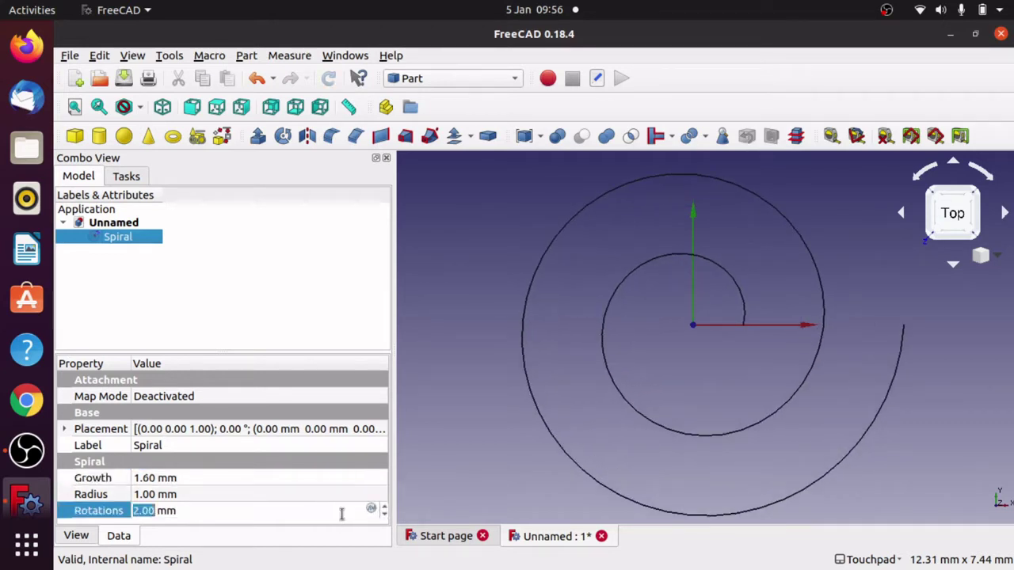
Set the spiral to 3.10 rotations and 0.50 mm radius
{"action": "scroll", "coordinate": [384, 511], "scroll_direction": "up", "scroll_amount": 6}
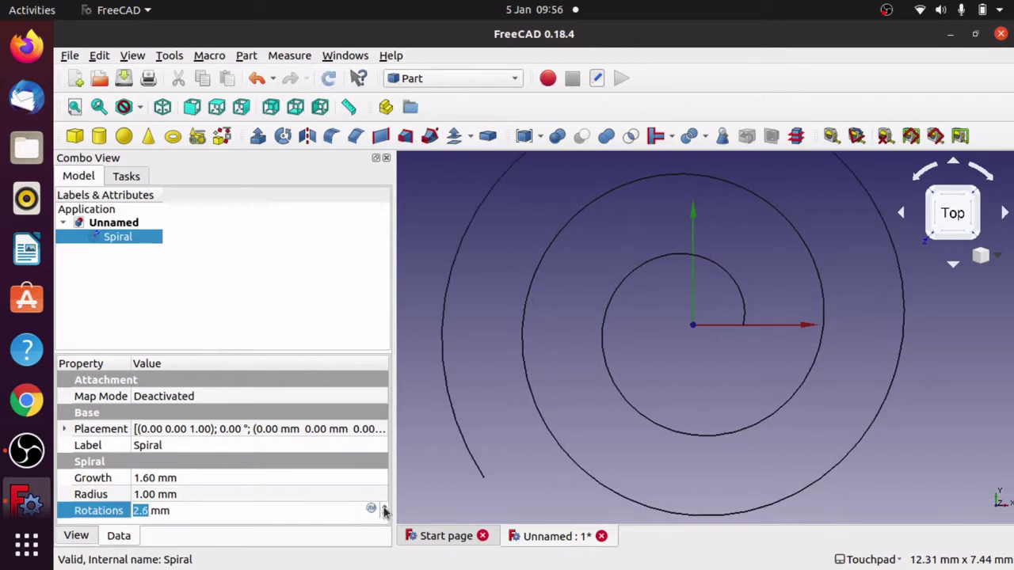
{"action": "scroll", "coordinate": [384, 511], "scroll_direction": "up", "scroll_amount": 5}
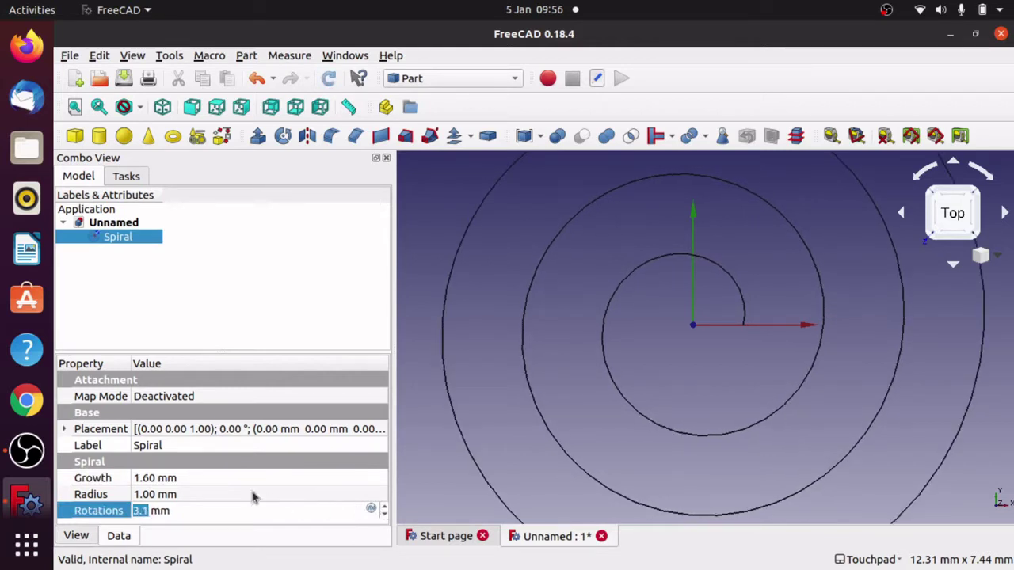
{"action": "left_click", "coordinate": [294, 494]}
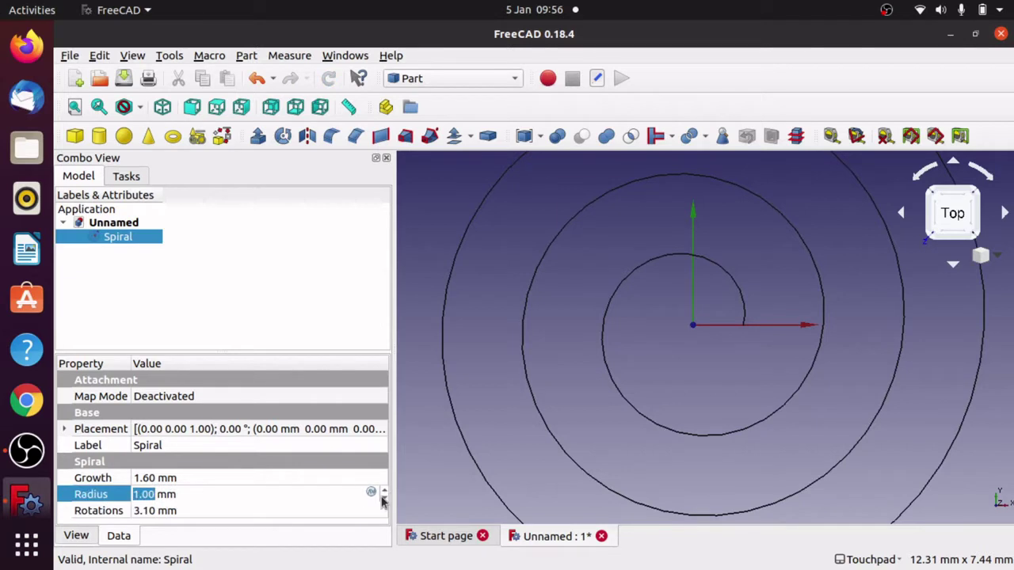
{"action": "scroll", "coordinate": [383, 501], "scroll_direction": "down", "scroll_amount": 6}
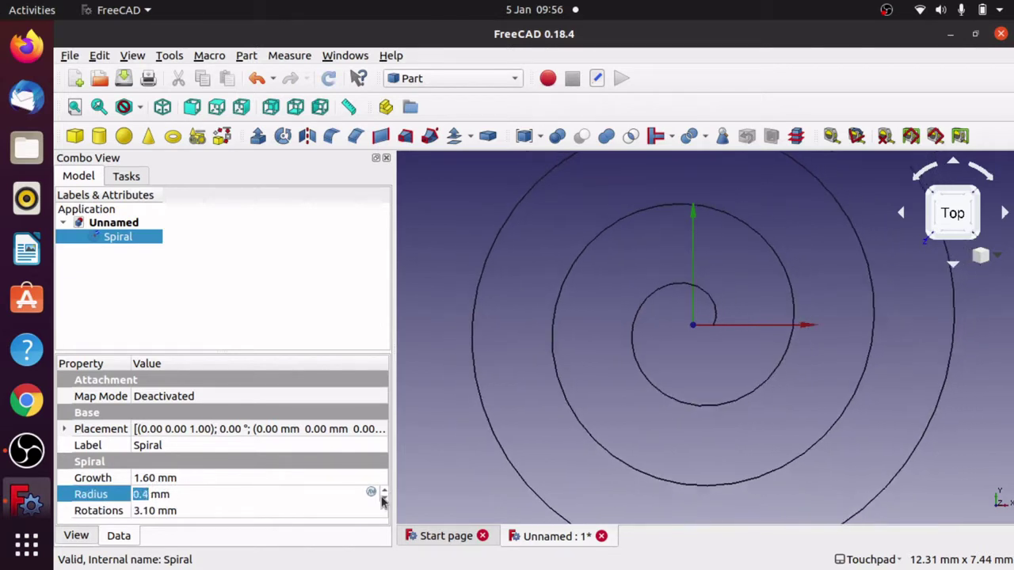
{"action": "scroll", "coordinate": [384, 501], "scroll_direction": "down", "scroll_amount": 4}
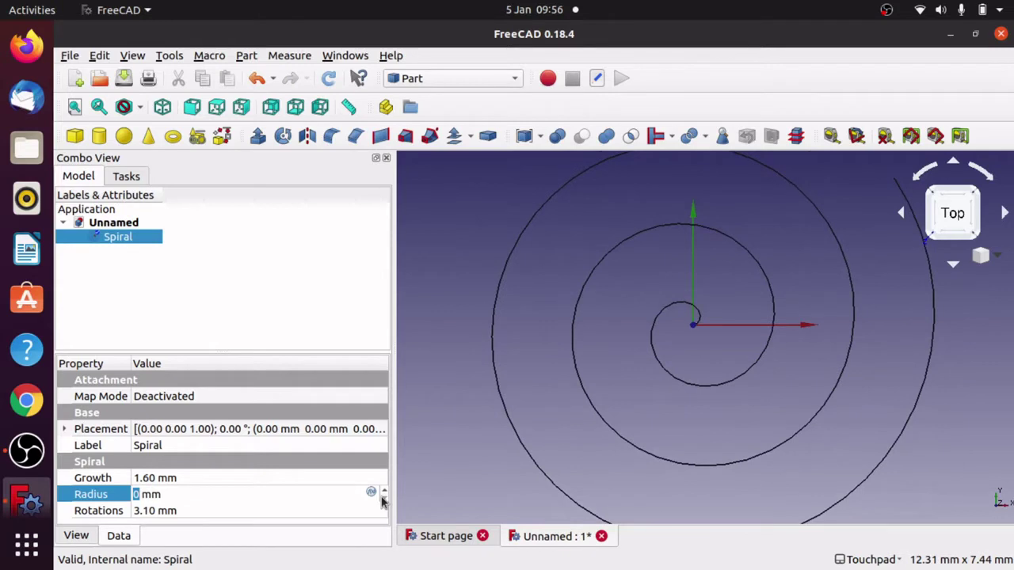
{"action": "scroll", "coordinate": [387, 494], "scroll_direction": "up", "scroll_amount": 2}
{"action": "scroll", "coordinate": [386, 495], "scroll_direction": "up", "scroll_amount": 3}
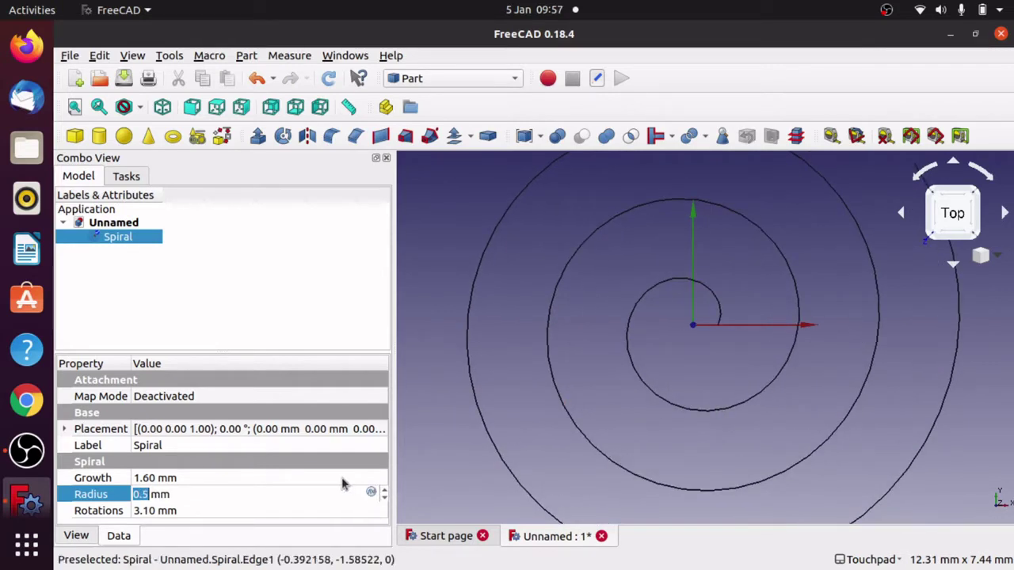
{"action": "left_click", "coordinate": [294, 478]}
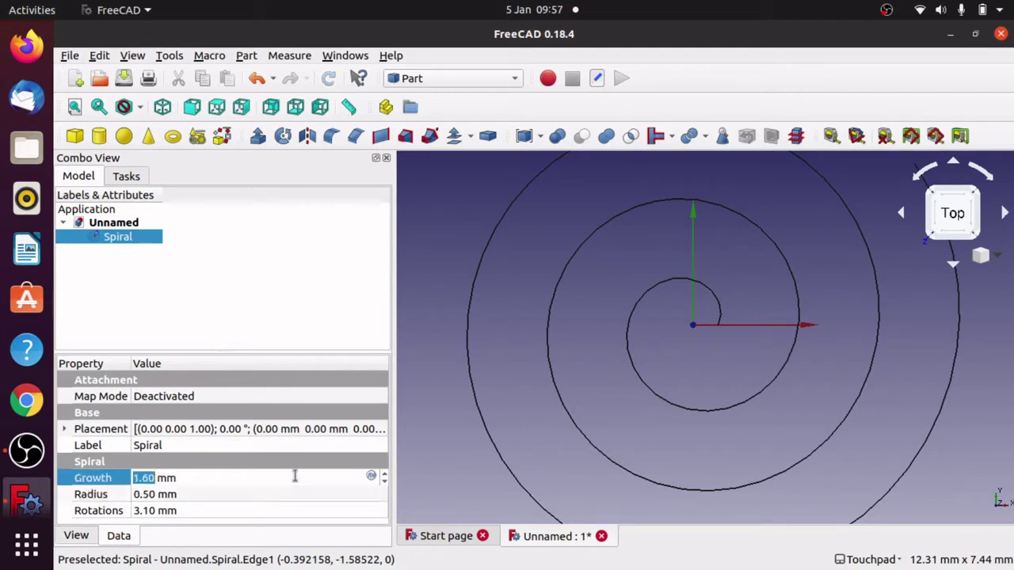
{"action": "scroll", "coordinate": [383, 483], "scroll_direction": "down", "scroll_amount": 6}
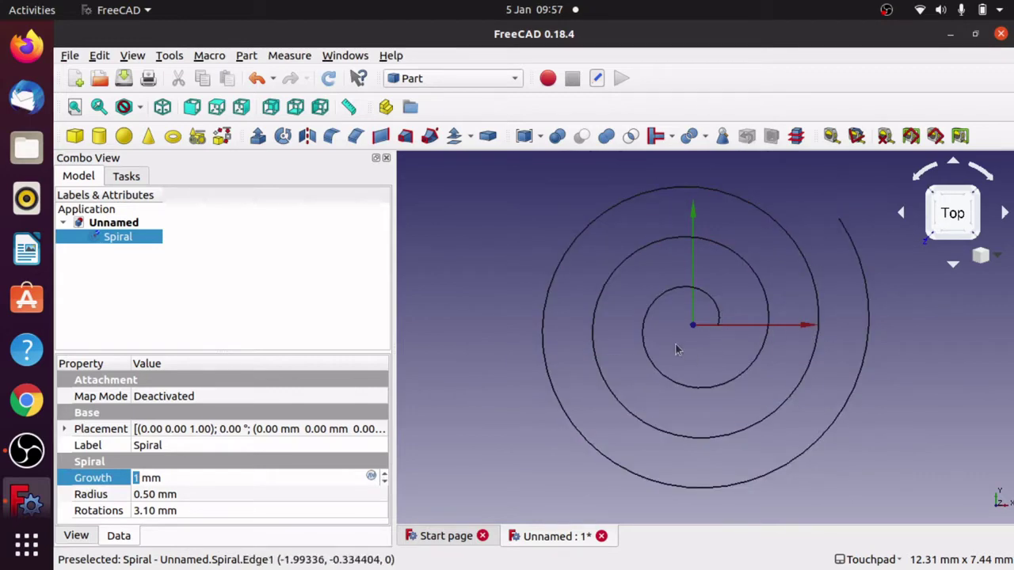
Set Growth back to 1.00 mm and drag the spiral about 1 mm left along X
{"action": "left_click", "coordinate": [123, 239]}
{"action": "double_click", "coordinate": [123, 239]}
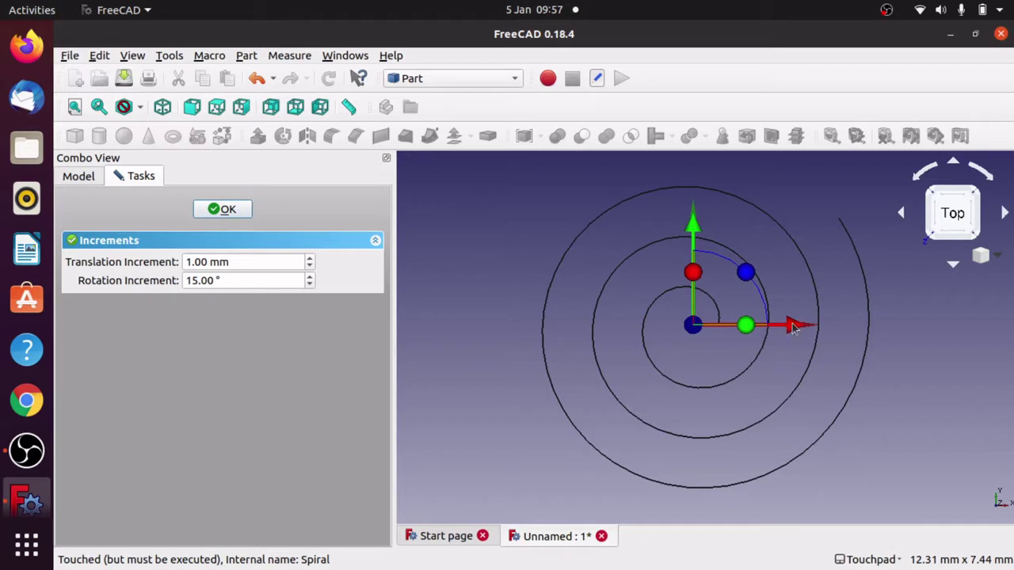
{"action": "left_click_drag", "start_coordinate": [793, 326], "coordinate": [637, 340]}
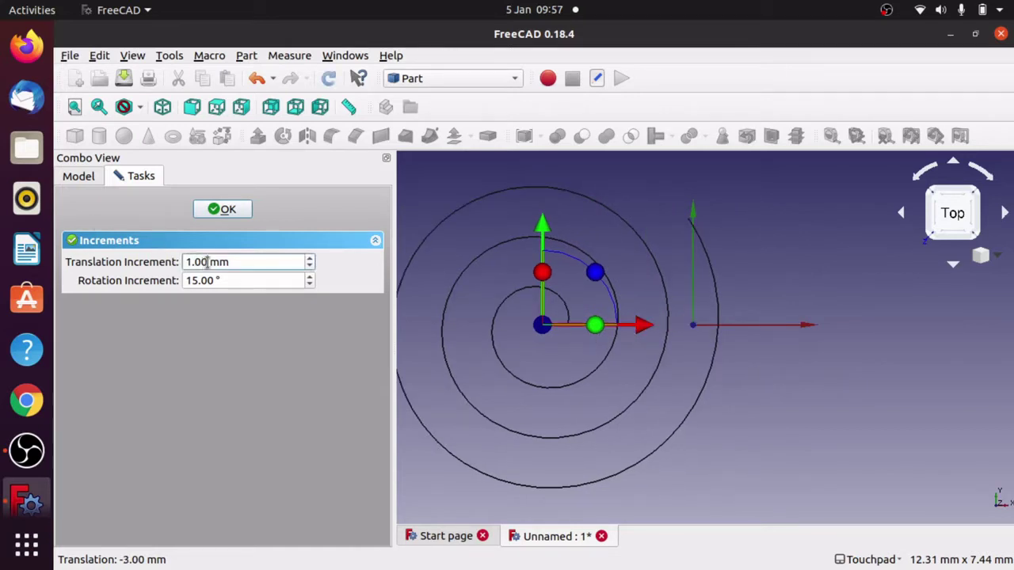
Use a 0.1 mm translation increment to fine-tune the spiral's X position
{"action": "left_click_drag", "start_coordinate": [207, 261], "coordinate": [172, 262]}
{"action": "type", "text": "0"}
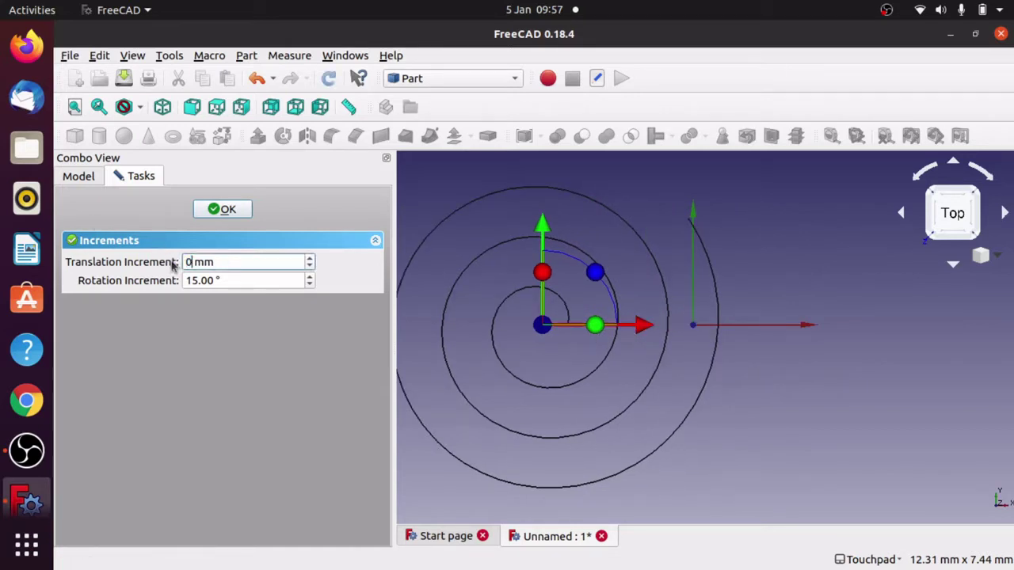
{"action": "type", "text": ".1"}
{"action": "left_click_drag", "start_coordinate": [647, 325], "coordinate": [778, 345]}
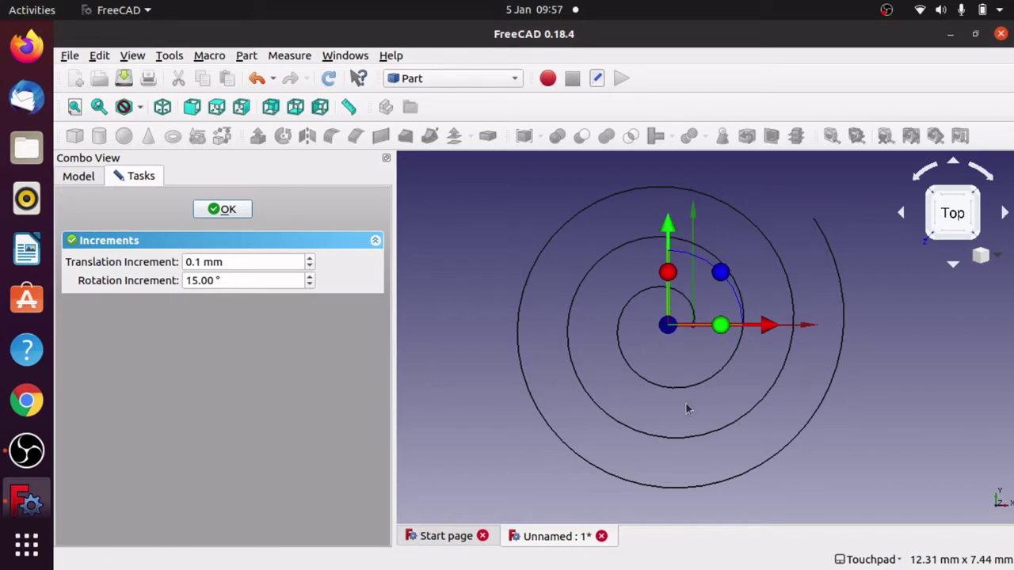
{"action": "left_click", "coordinate": [235, 212]}
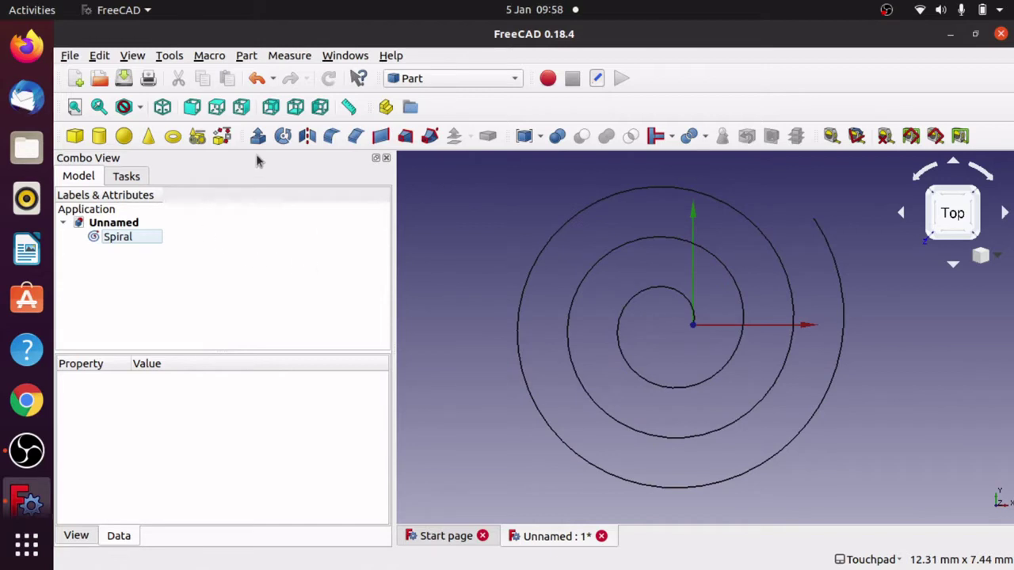
Switch to Part Design and create a new Body
{"action": "left_click", "coordinate": [422, 84]}
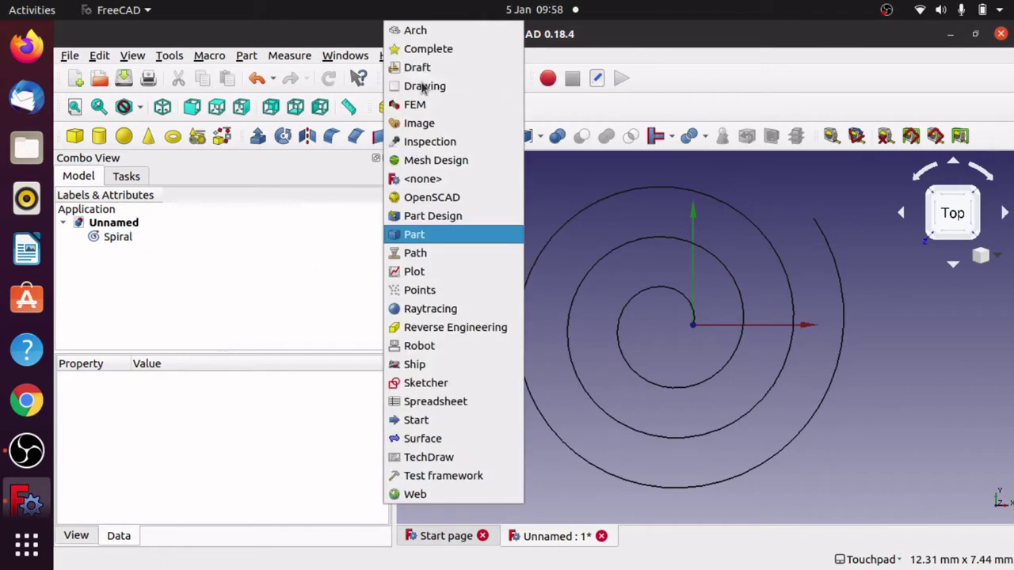
{"action": "key", "text": "Escape"}
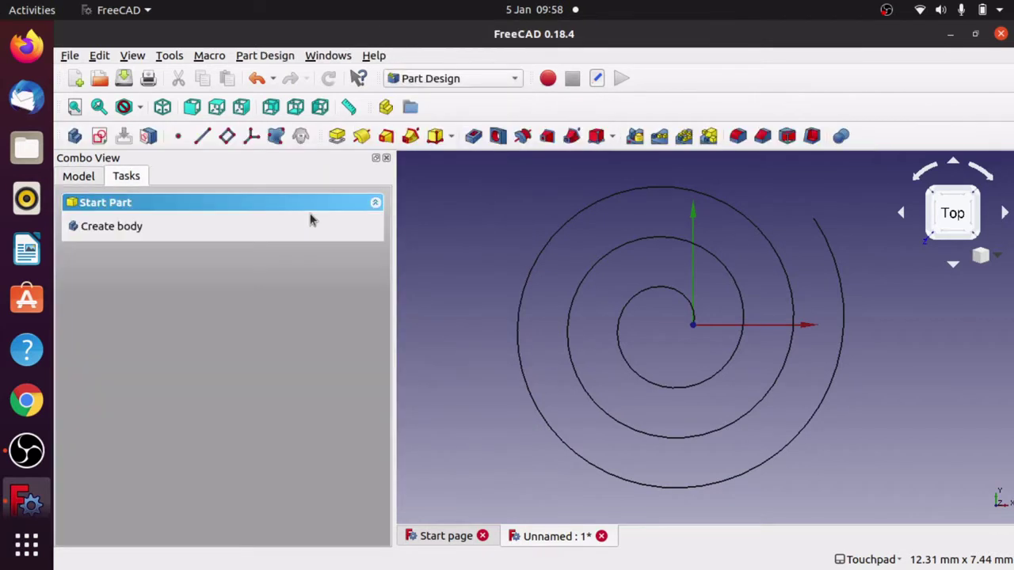
{"action": "left_click", "coordinate": [112, 226]}
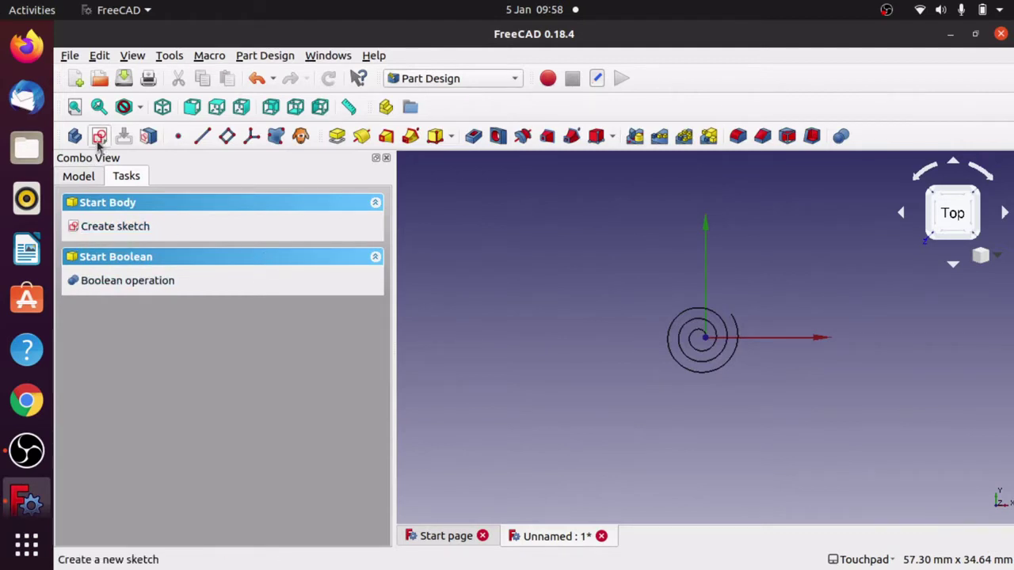
Start a new sketch in the Body and orbit the view to reach XZ_Plane
{"action": "left_click", "coordinate": [111, 228]}
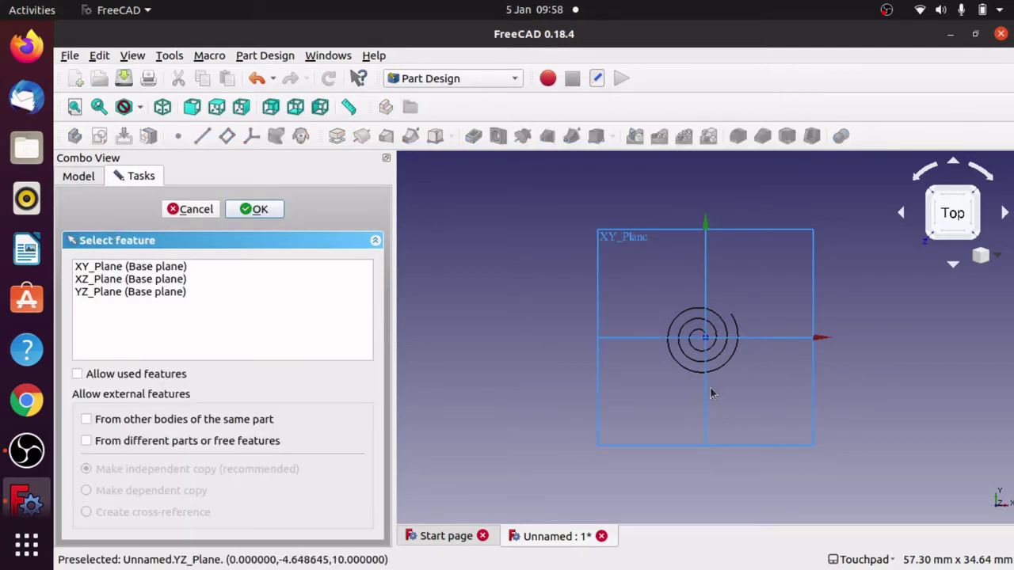
{"action": "scroll", "coordinate": [711, 394], "scroll_direction": "up", "scroll_amount": 4}
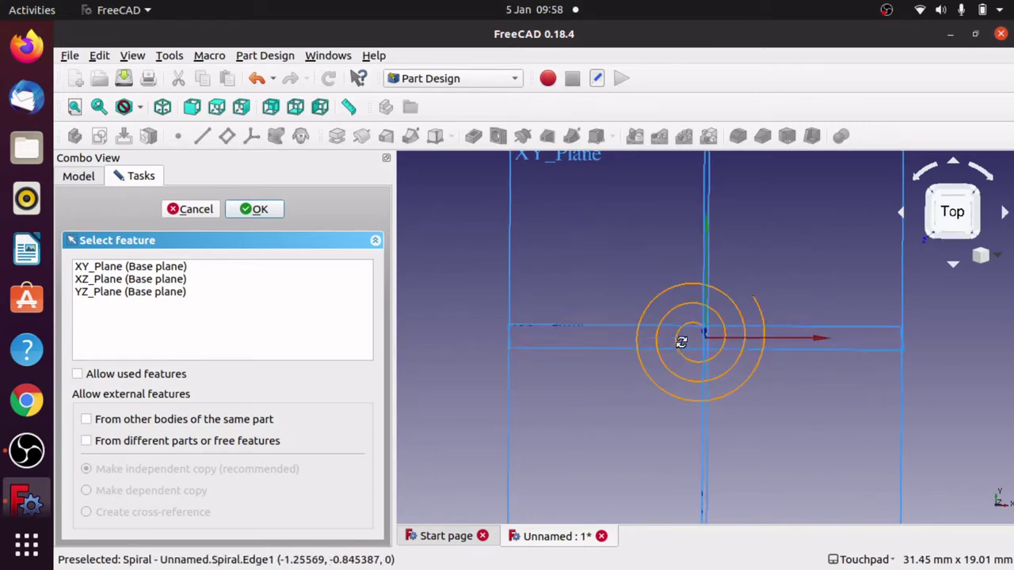
{"action": "left_click_drag", "start_coordinate": [679, 335], "coordinate": [691, 329], "text": "alt"}
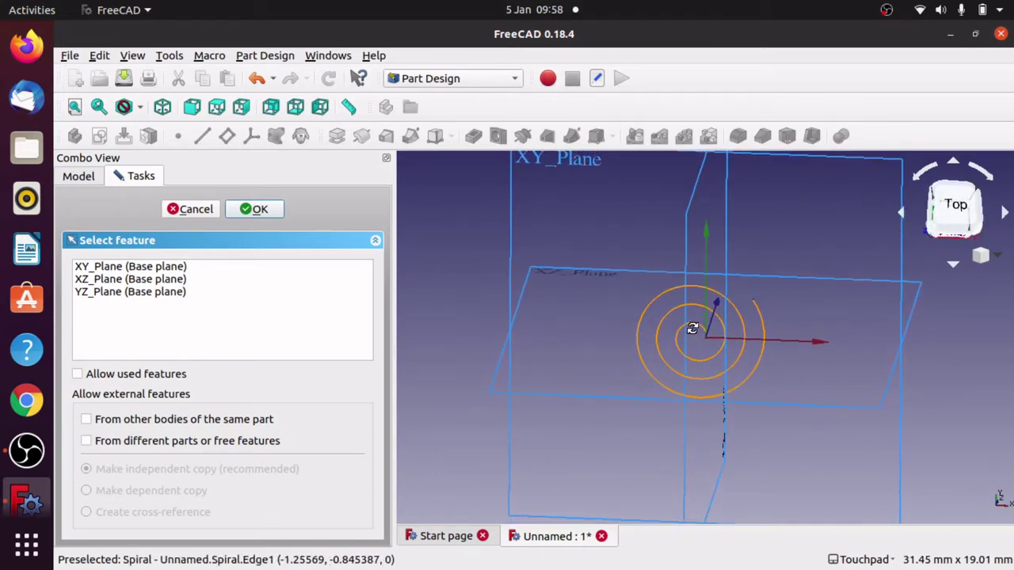
{"action": "left_click", "coordinate": [878, 561]}
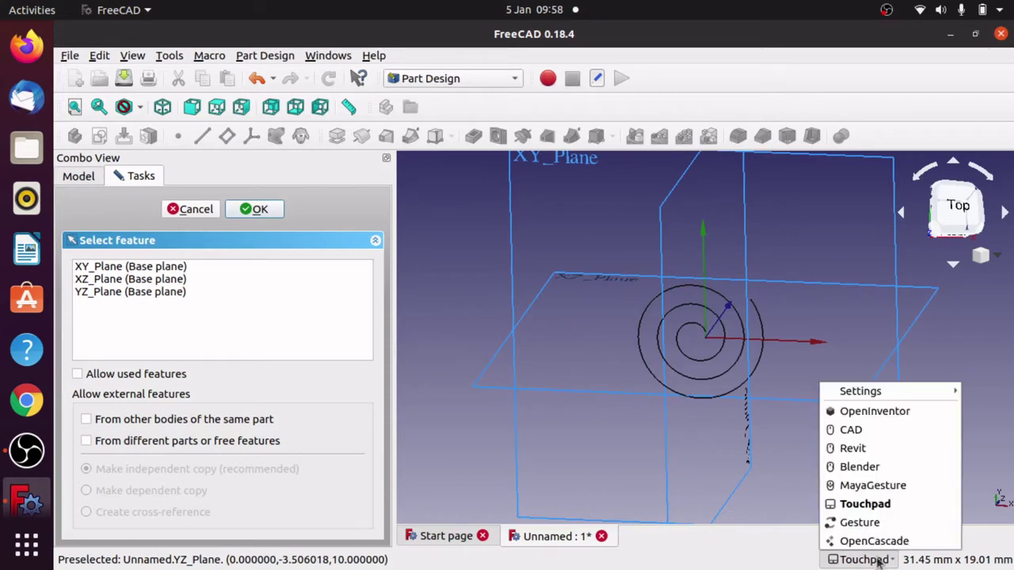
{"action": "left_click_drag", "start_coordinate": [726, 414], "coordinate": [707, 358], "text": "alt"}
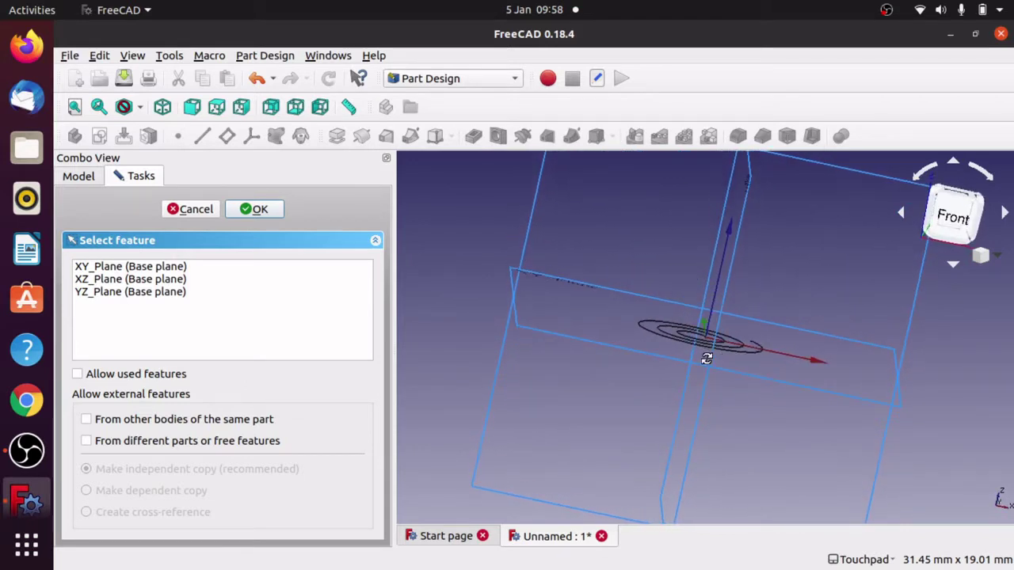
{"action": "left_click_drag", "start_coordinate": [707, 358], "coordinate": [705, 354], "text": "alt"}
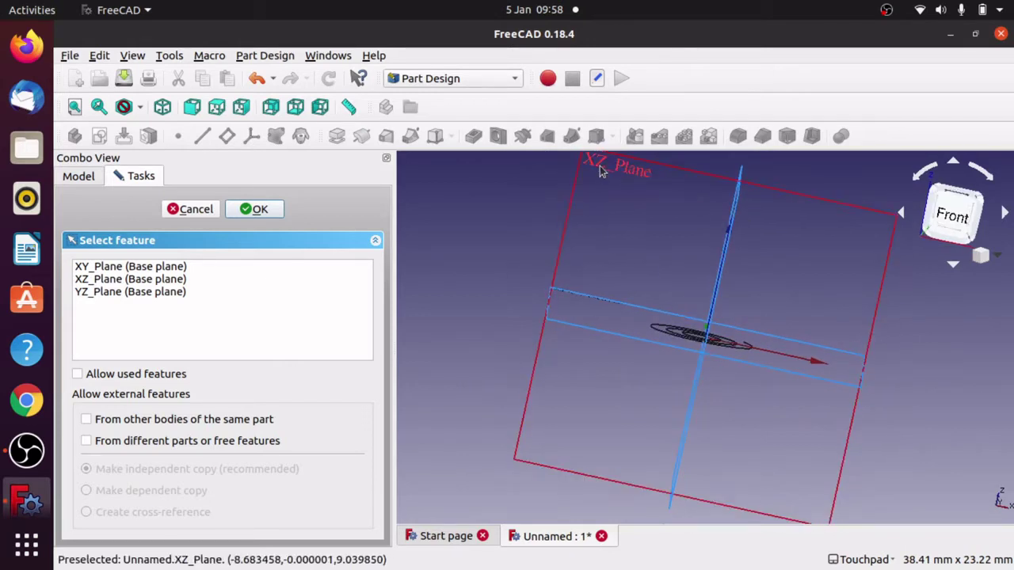
Place the sketch on XZ_Plane and tilt the view to show the spiral
{"action": "left_click", "coordinate": [600, 169]}
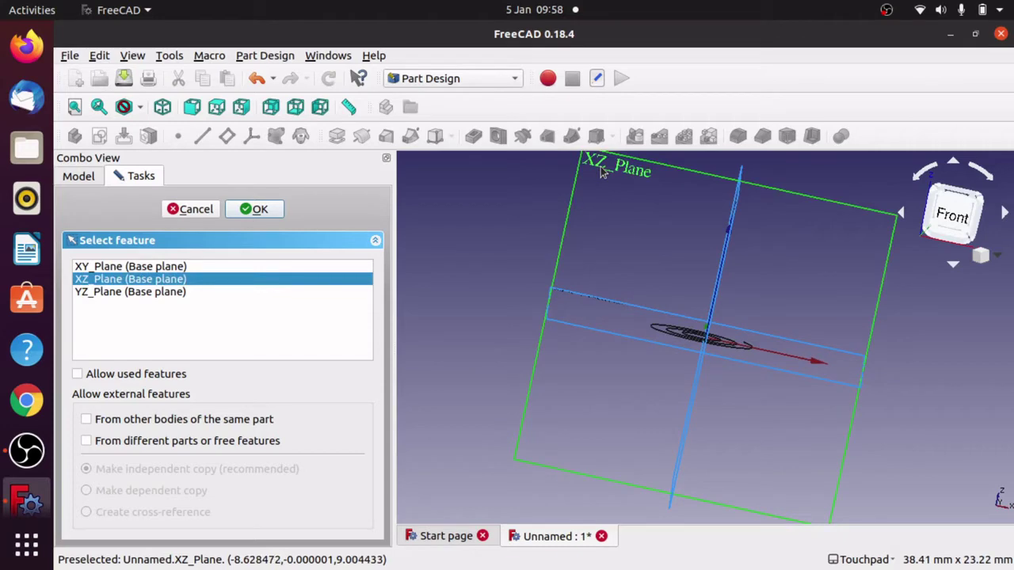
{"action": "left_click", "coordinate": [245, 211]}
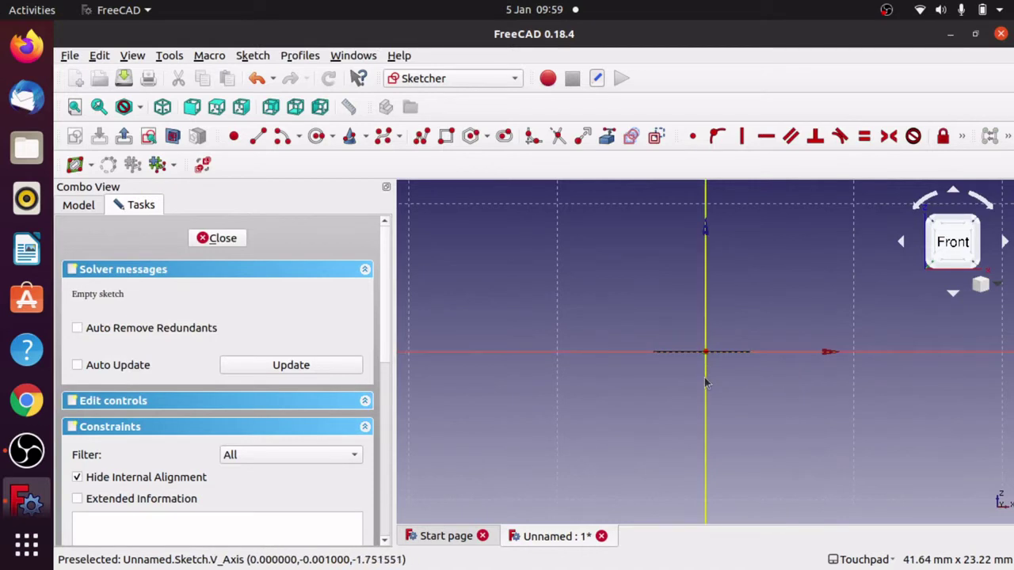
{"action": "scroll", "coordinate": [707, 384], "scroll_direction": "up", "scroll_amount": 5}
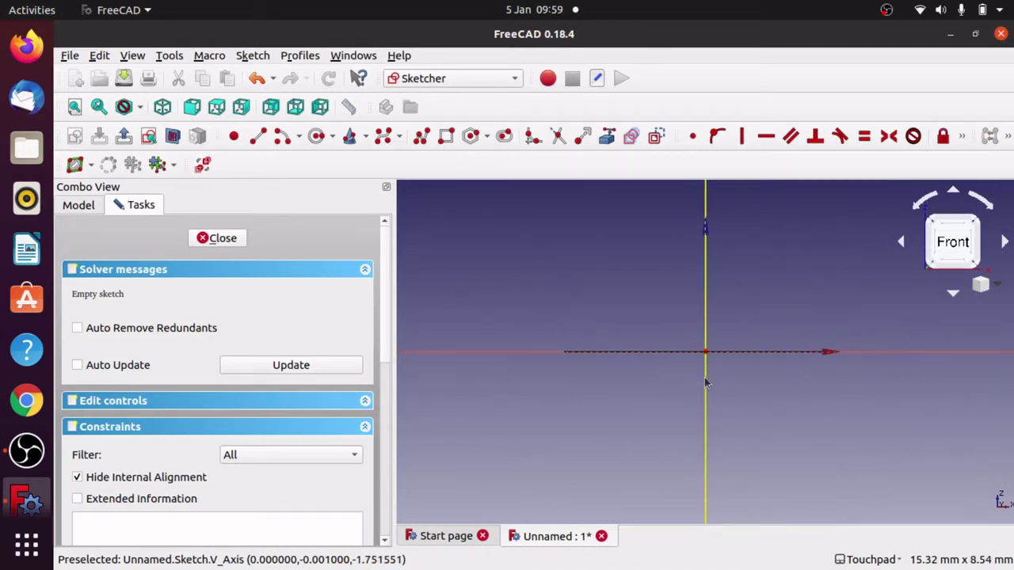
{"action": "mouse_move", "coordinate": [707, 384]}
{"action": "left_mouse_down", "text": "alt"}
{"action": "mouse_move", "coordinate": [707, 400]}
{"action": "mouse_move", "coordinate": [699, 358]}
{"action": "mouse_move", "coordinate": [697, 393]}
{"action": "mouse_move", "coordinate": [747, 380]}
{"action": "mouse_move", "coordinate": [742, 403]}
{"action": "left_mouse_up", "text": "alt"}
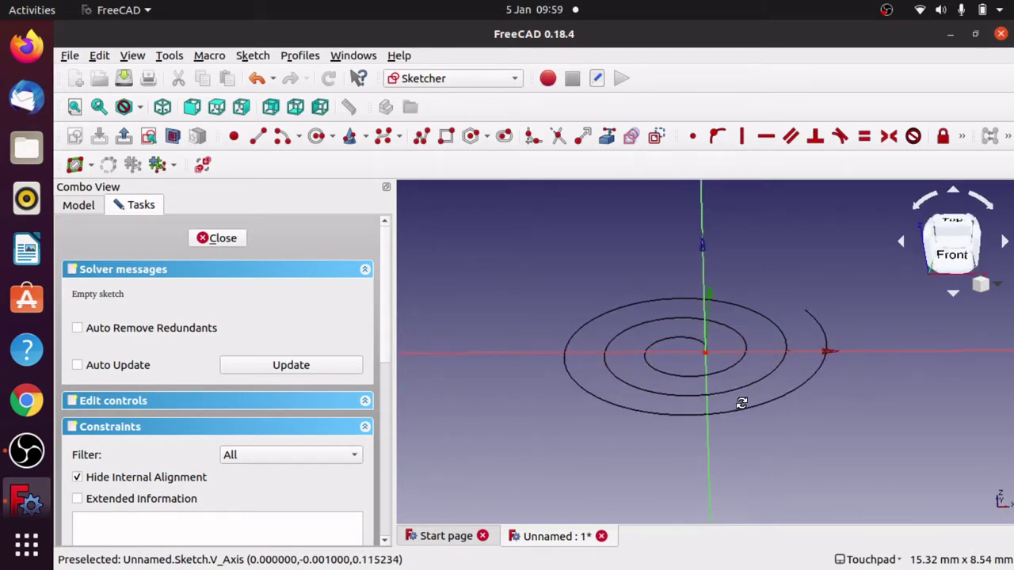
{"action": "left_click_drag", "start_coordinate": [742, 404], "coordinate": [740, 400], "text": "alt"}
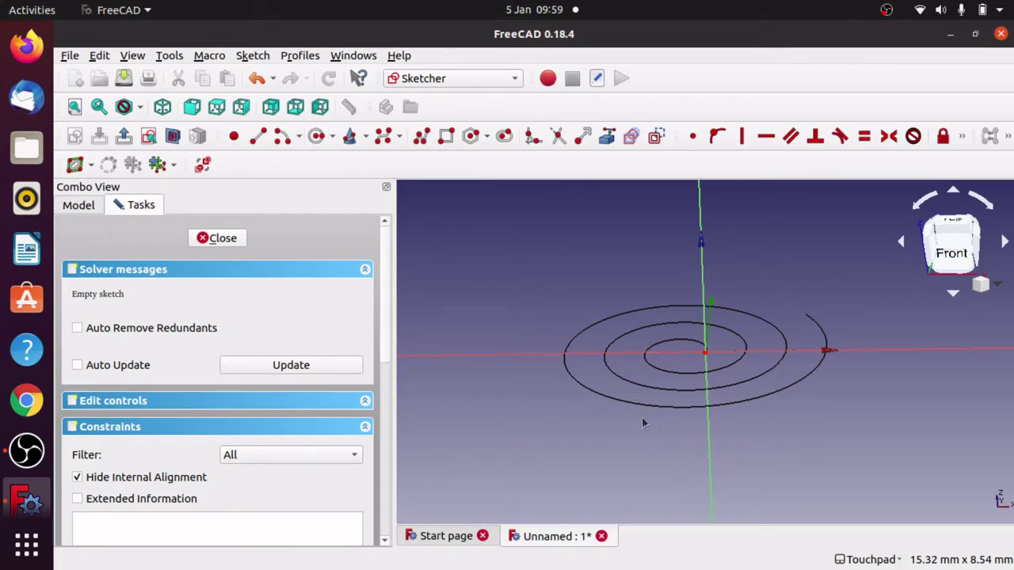
Draw a small circle near the sketch origin at the spiral's start
{"action": "left_click", "coordinate": [317, 142]}
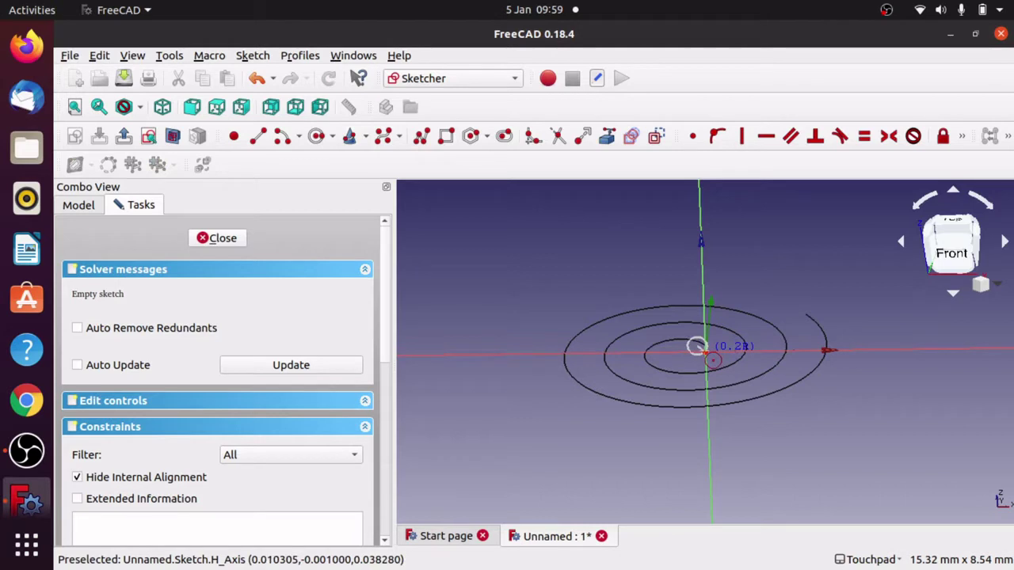
{"action": "left_click", "coordinate": [696, 346]}
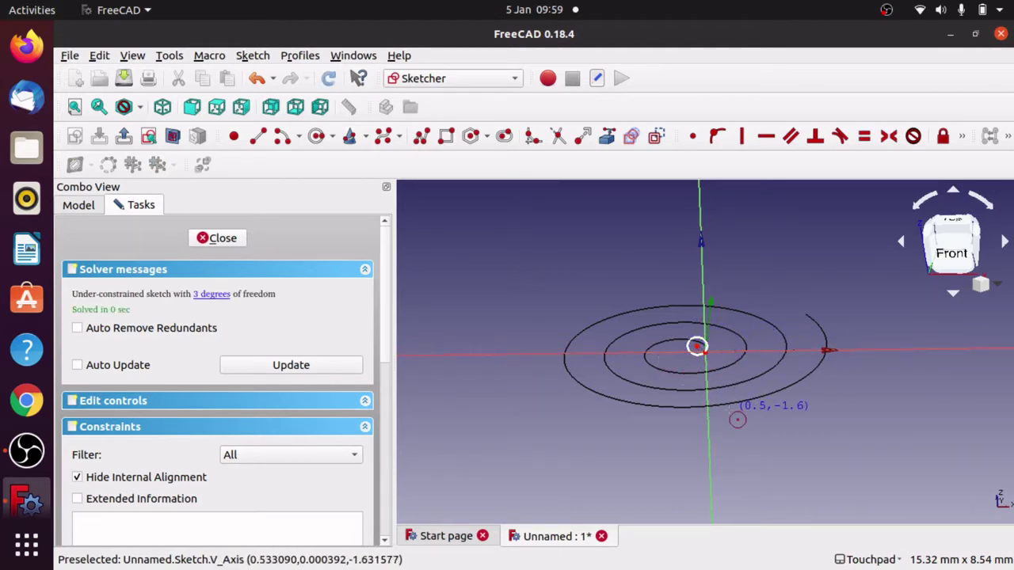
{"action": "scroll", "coordinate": [738, 420], "scroll_direction": "up", "scroll_amount": 5}
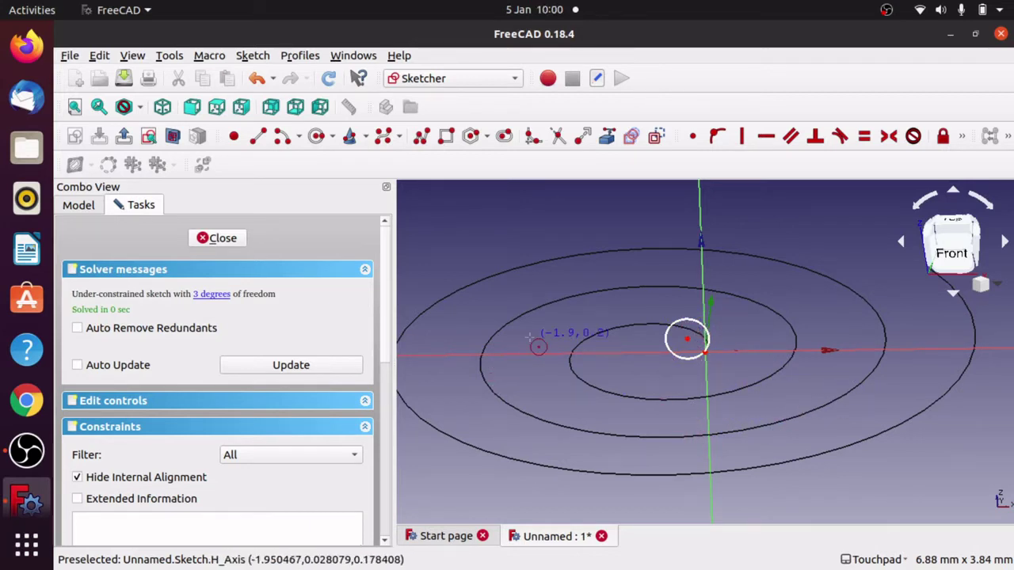
Make the small circle's centre coincident with the sketch origin, then adjust its radius
{"action": "right_click", "coordinate": [606, 323]}
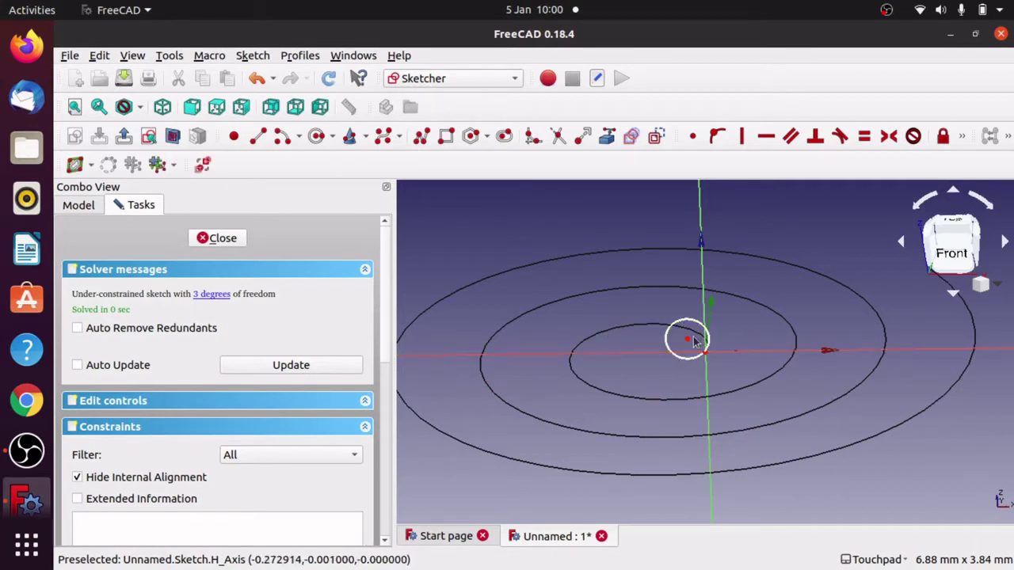
{"action": "mouse_move", "coordinate": [688, 342]}
{"action": "left_mouse_down"}
{"action": "mouse_move", "coordinate": [721, 369]}
{"action": "mouse_move", "coordinate": [711, 362]}
{"action": "left_mouse_up"}
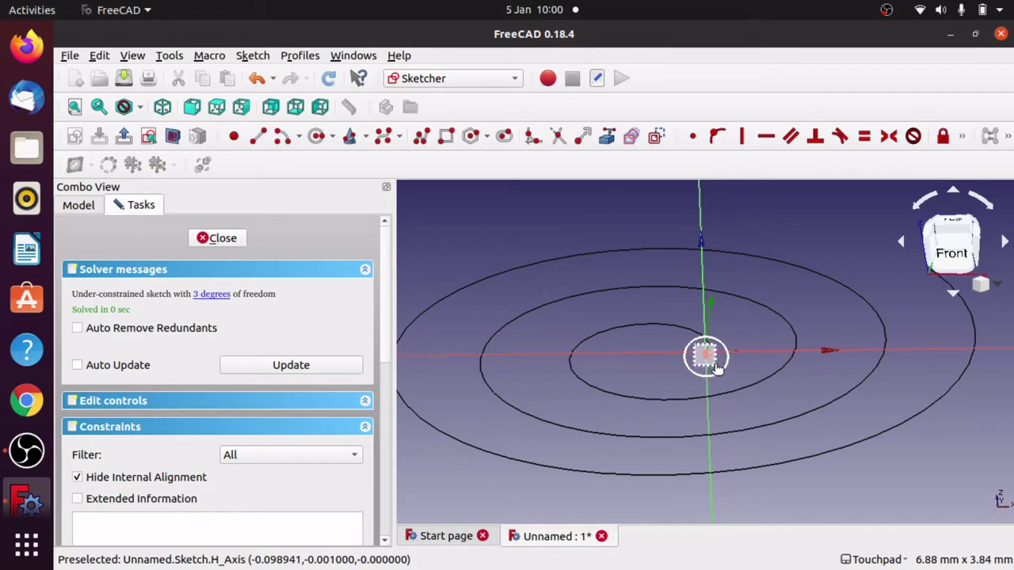
{"action": "left_click", "coordinate": [716, 366]}
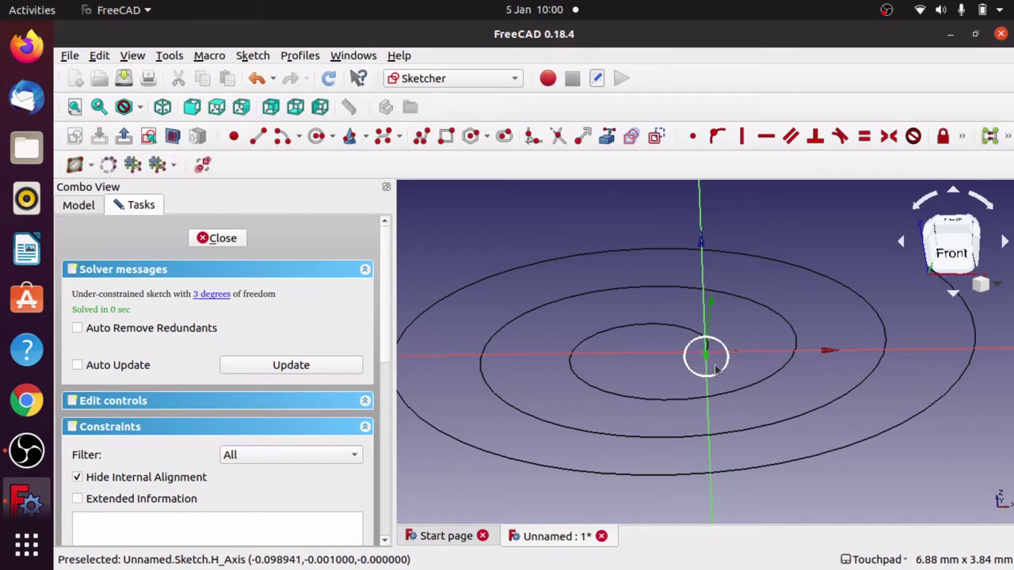
{"action": "left_click", "coordinate": [694, 139]}
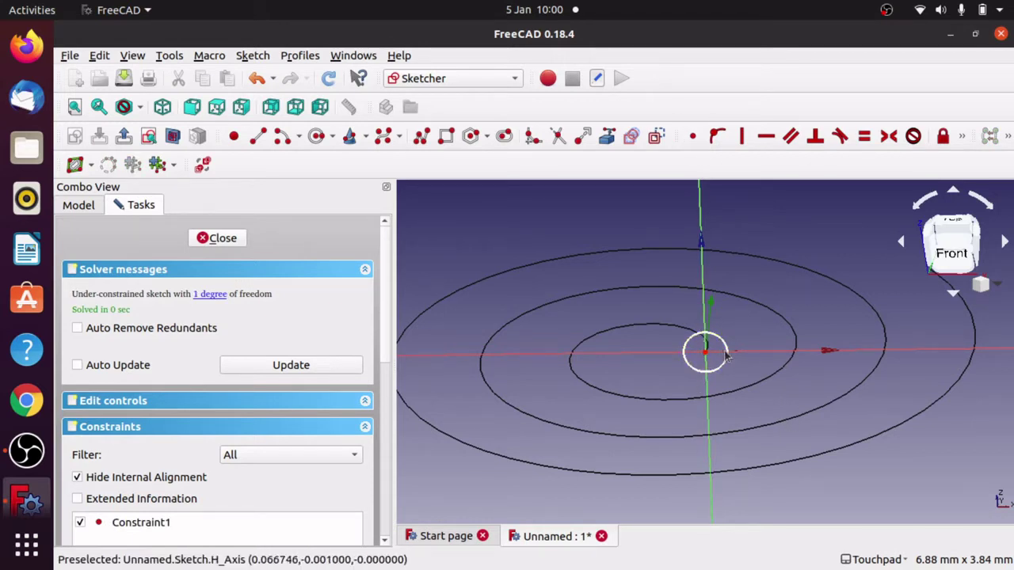
{"action": "mouse_move", "coordinate": [729, 368]}
{"action": "left_mouse_down"}
{"action": "mouse_move", "coordinate": [710, 357]}
{"action": "mouse_move", "coordinate": [721, 361]}
{"action": "left_mouse_up"}
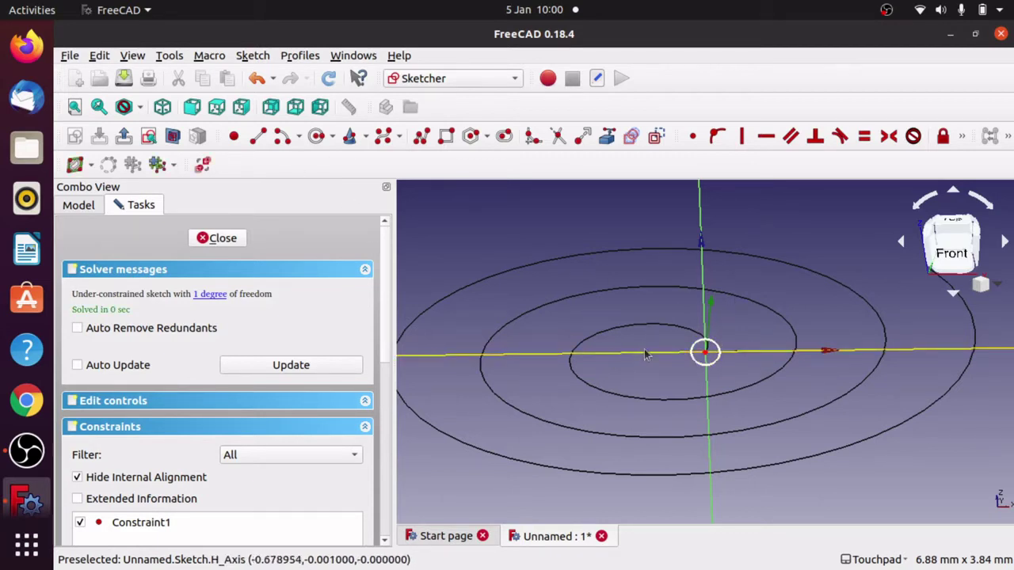
Close the circle sketch, orbit around the spiral and circle, and show the Model tree
{"action": "left_click", "coordinate": [222, 239]}
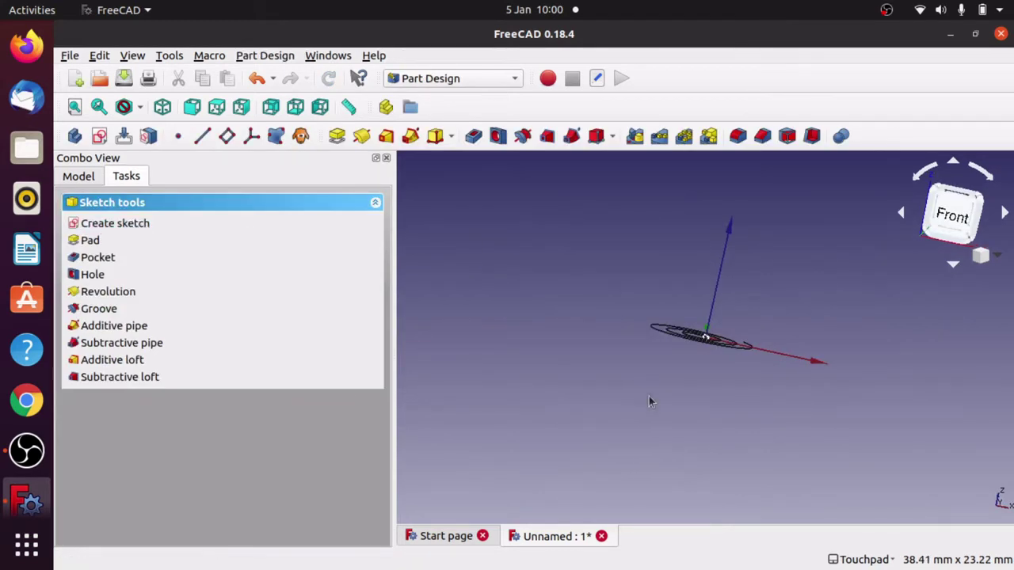
{"action": "scroll", "coordinate": [649, 400], "scroll_direction": "up", "scroll_amount": 5}
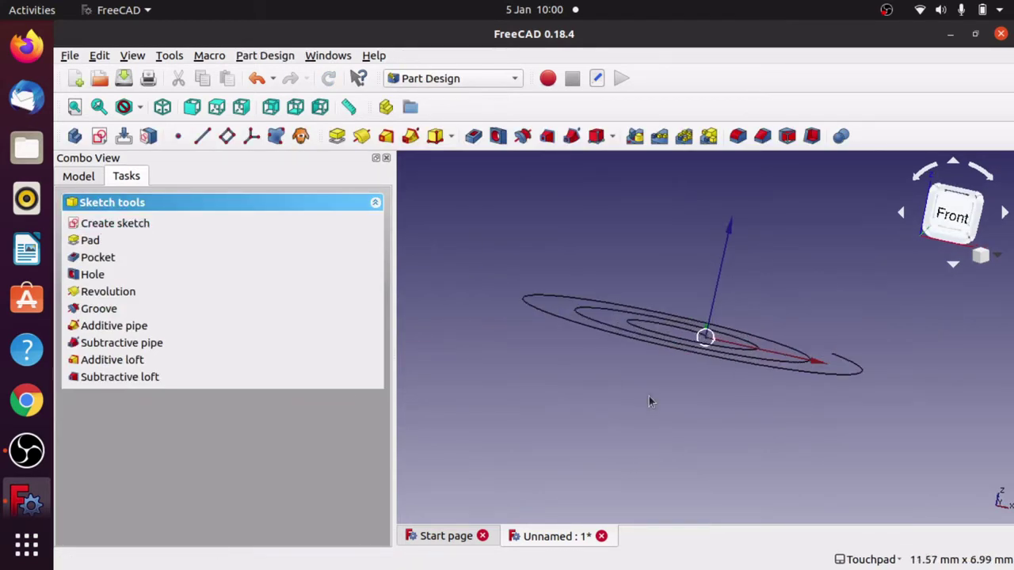
{"action": "scroll", "coordinate": [649, 402], "scroll_direction": "up", "scroll_amount": 2}
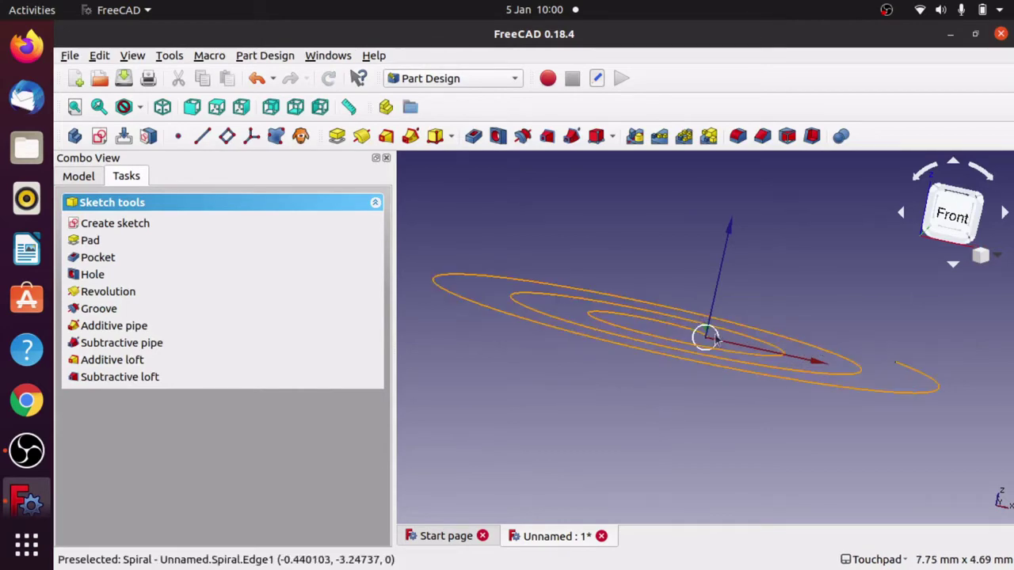
{"action": "middle_click_drag", "start_coordinate": [782, 383], "coordinate": [690, 303]}
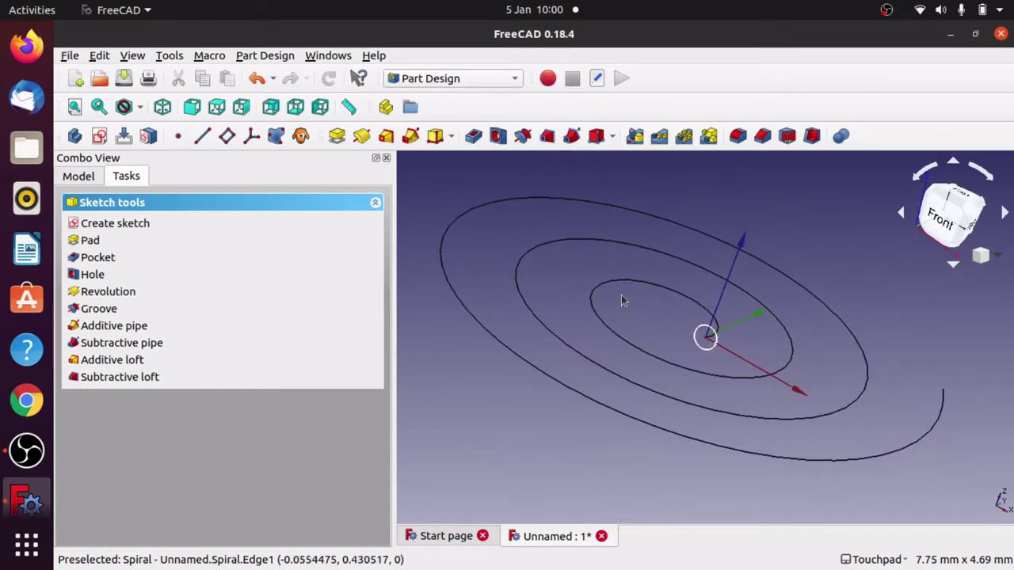
{"action": "left_click", "coordinate": [78, 177]}
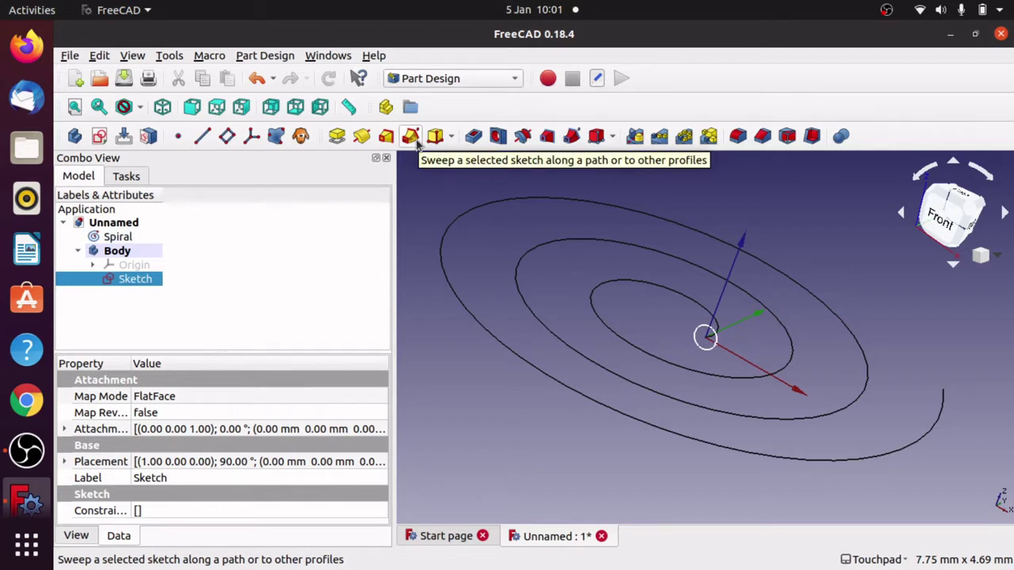
Start an additive pipe using Sketch as its profile
{"action": "left_click", "coordinate": [258, 57]}
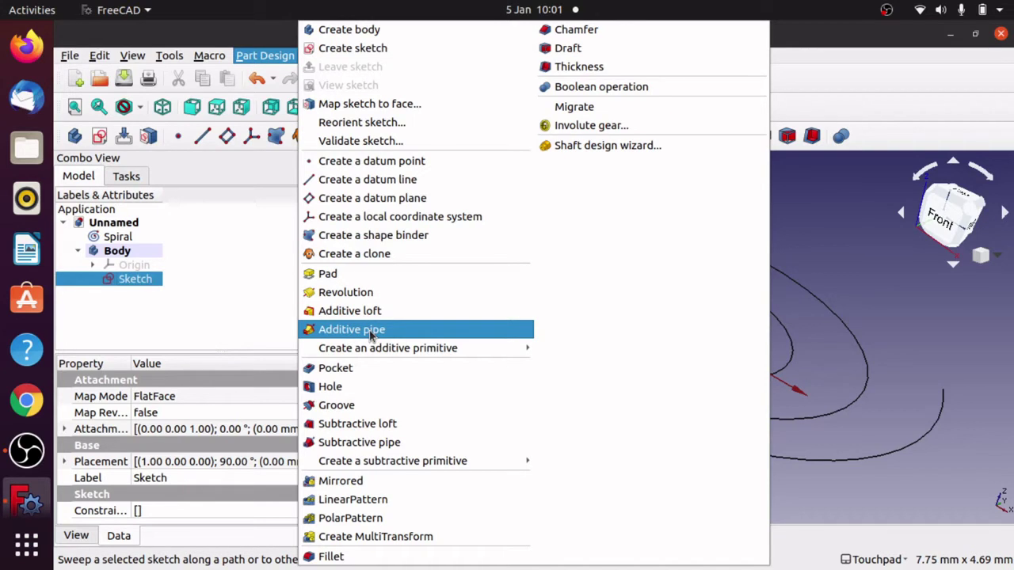
{"action": "left_click", "coordinate": [804, 49]}
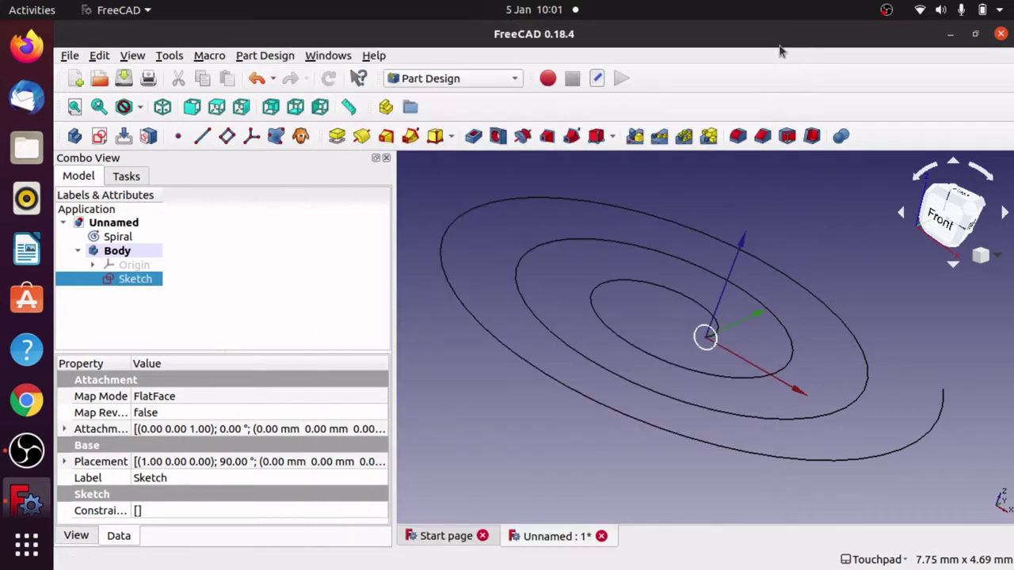
{"action": "left_click", "coordinate": [416, 139]}
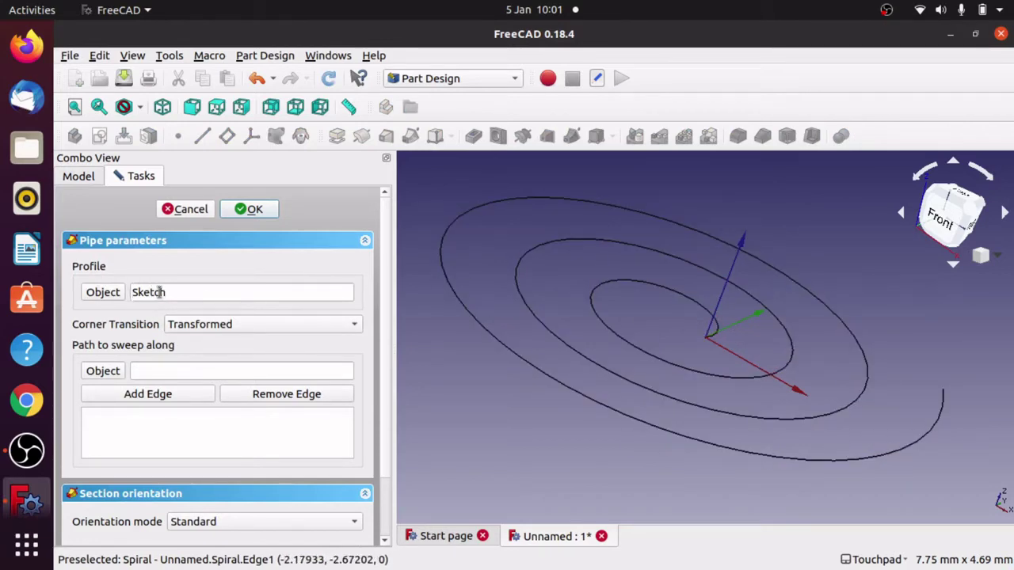
Pick the spiral as the sweep path and orbit to inspect the pipe preview
{"action": "left_click", "coordinate": [159, 395]}
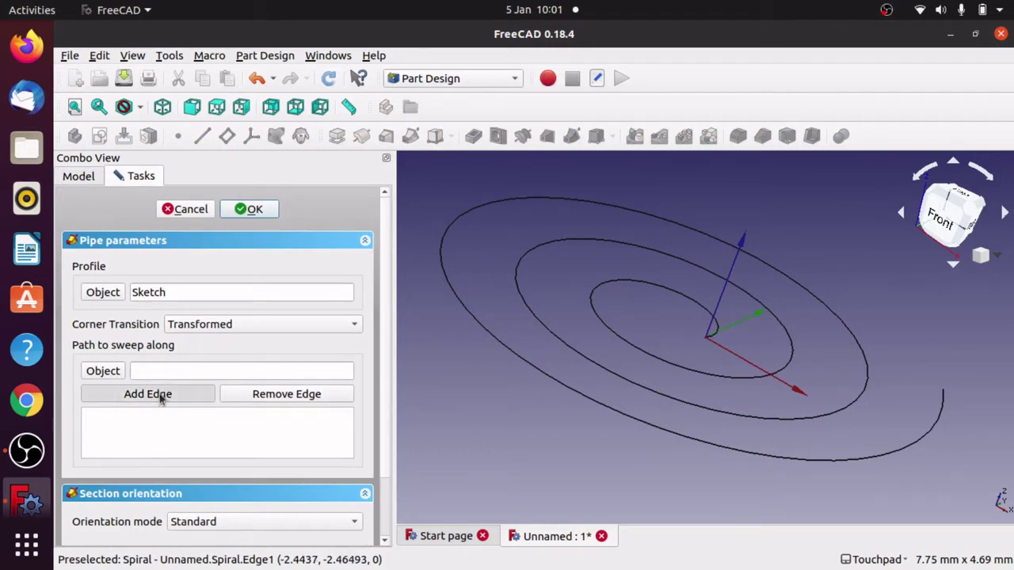
{"action": "left_click", "coordinate": [489, 339]}
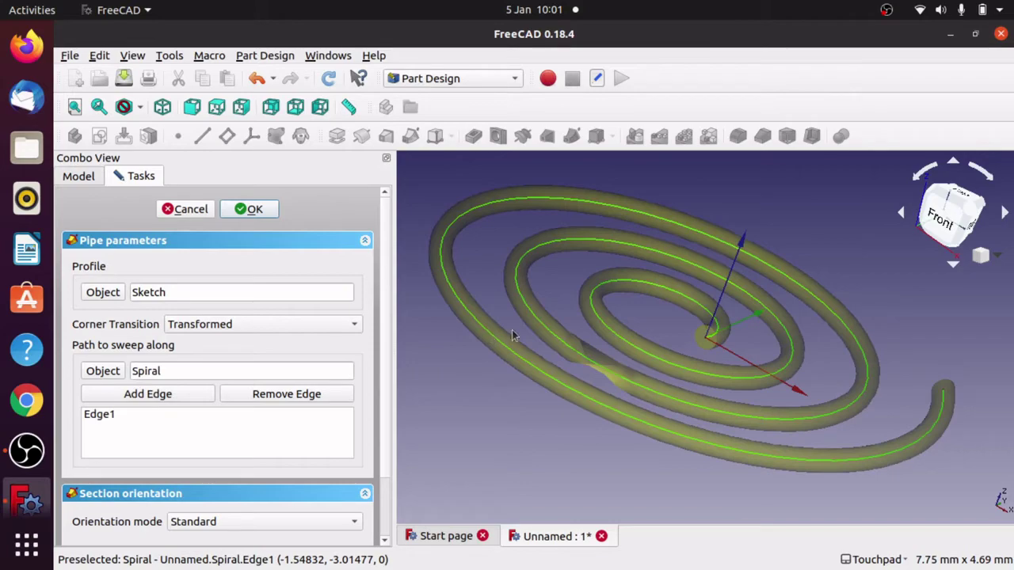
{"action": "left_click_drag", "start_coordinate": [684, 386], "coordinate": [717, 333], "text": "alt"}
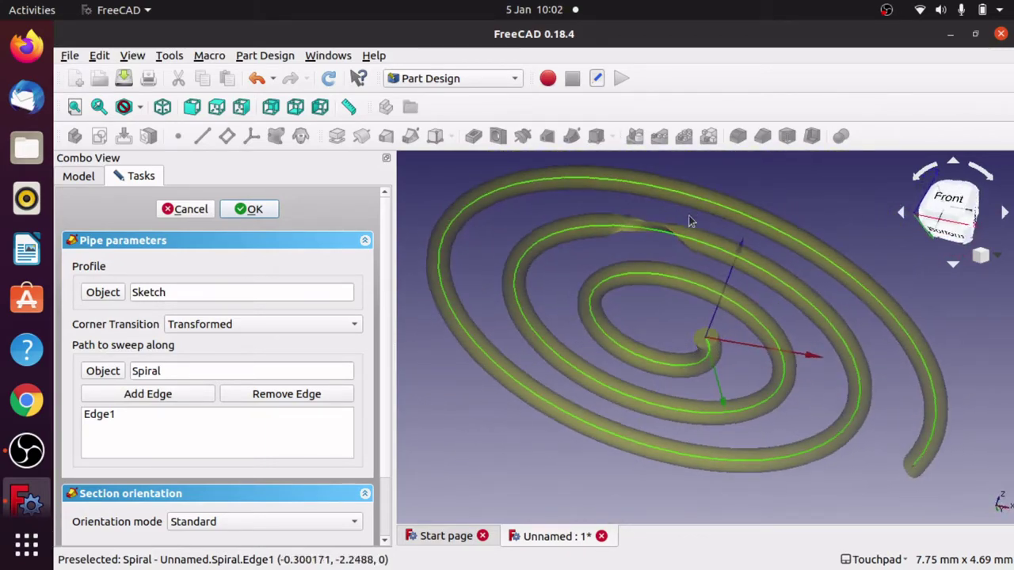
{"action": "left_click_drag", "start_coordinate": [654, 233], "coordinate": [312, 264], "text": "alt"}
Confirm the pipe, accepting an independent copy of the spiral (CopySpiral)
{"action": "left_click", "coordinate": [252, 208]}
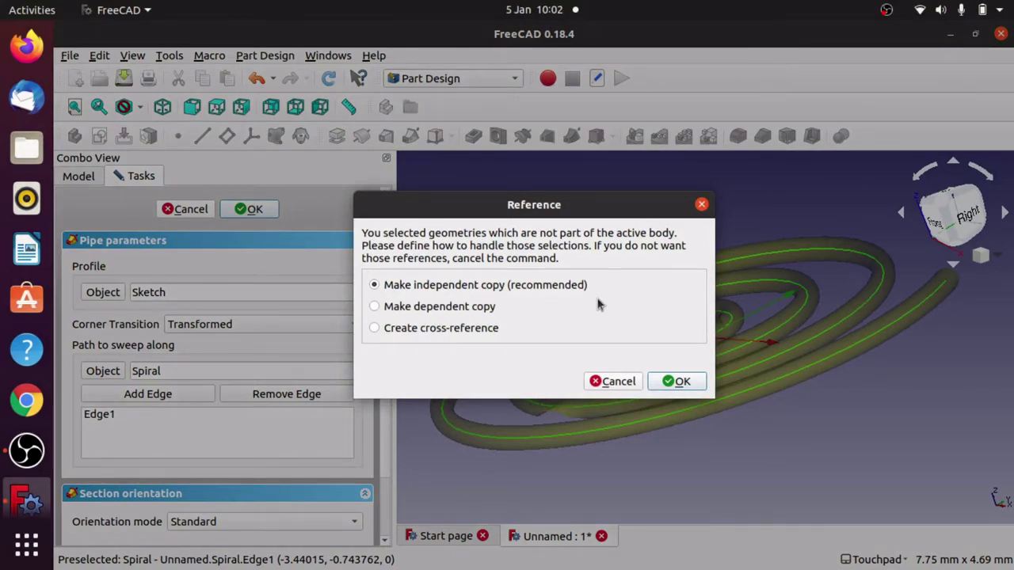
{"action": "left_click", "coordinate": [672, 384]}
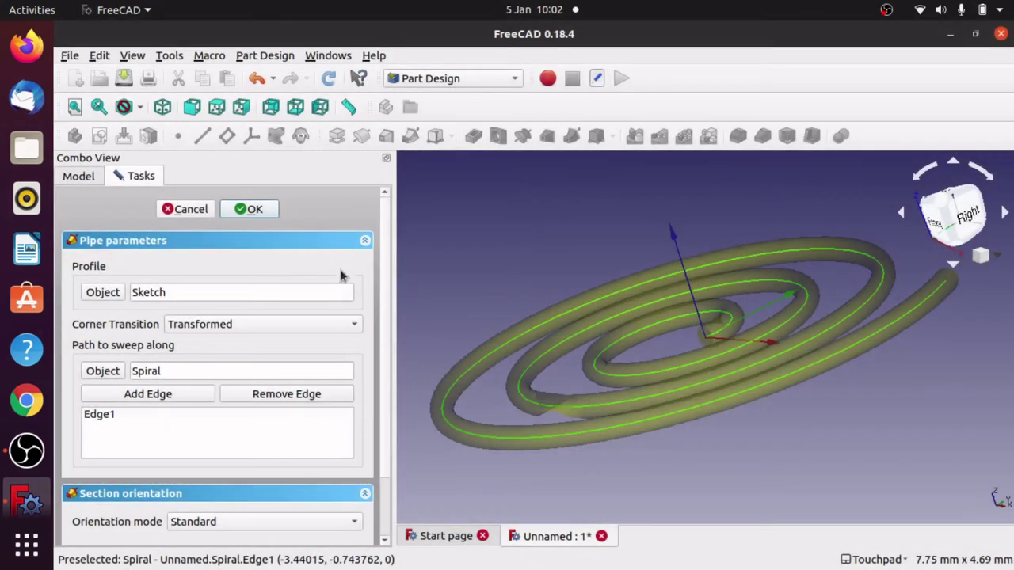
{"action": "left_click", "coordinate": [283, 224]}
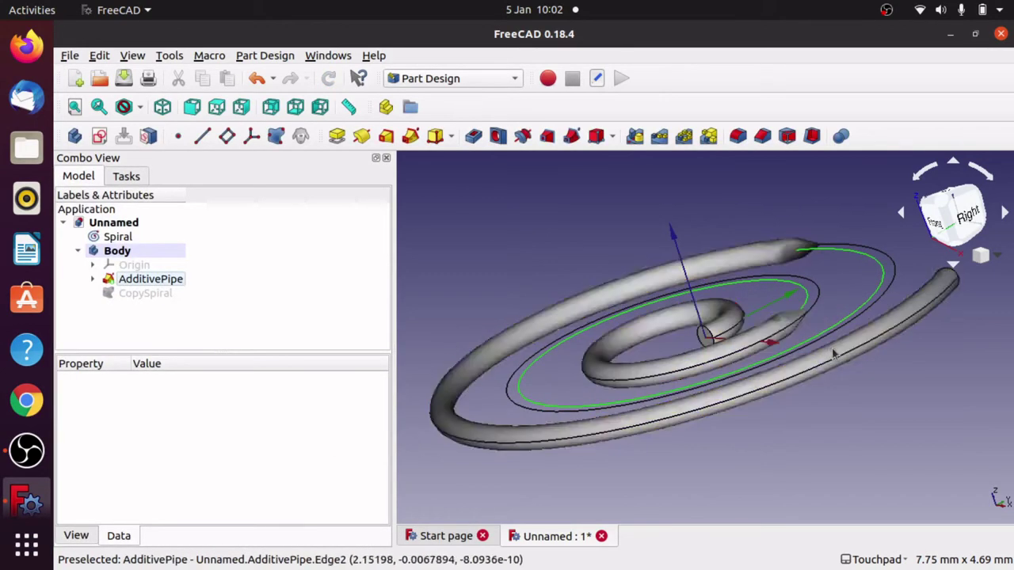
Delete the original Spiral object from the model tree
{"action": "left_click", "coordinate": [94, 278]}
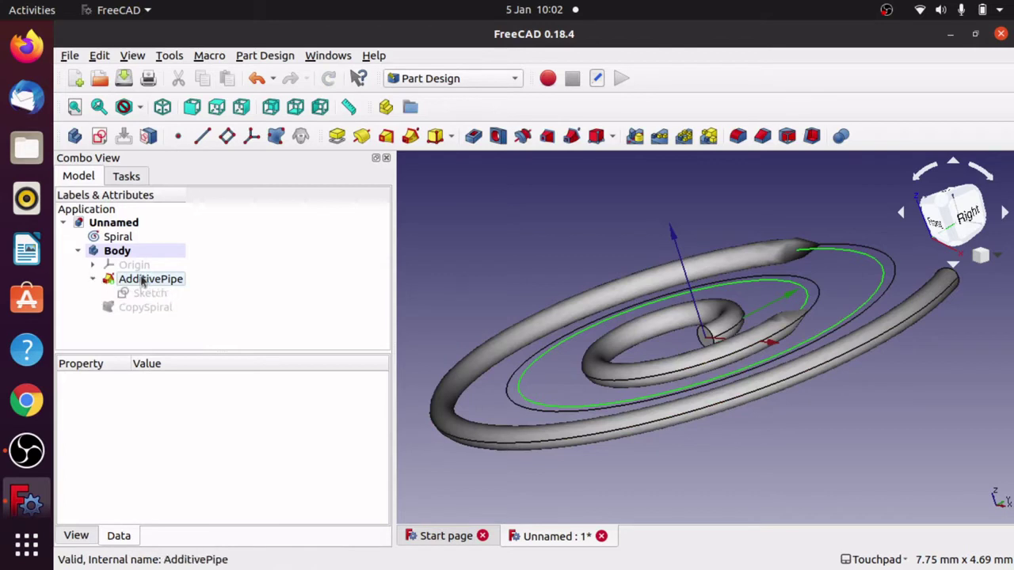
{"action": "left_click", "coordinate": [94, 280]}
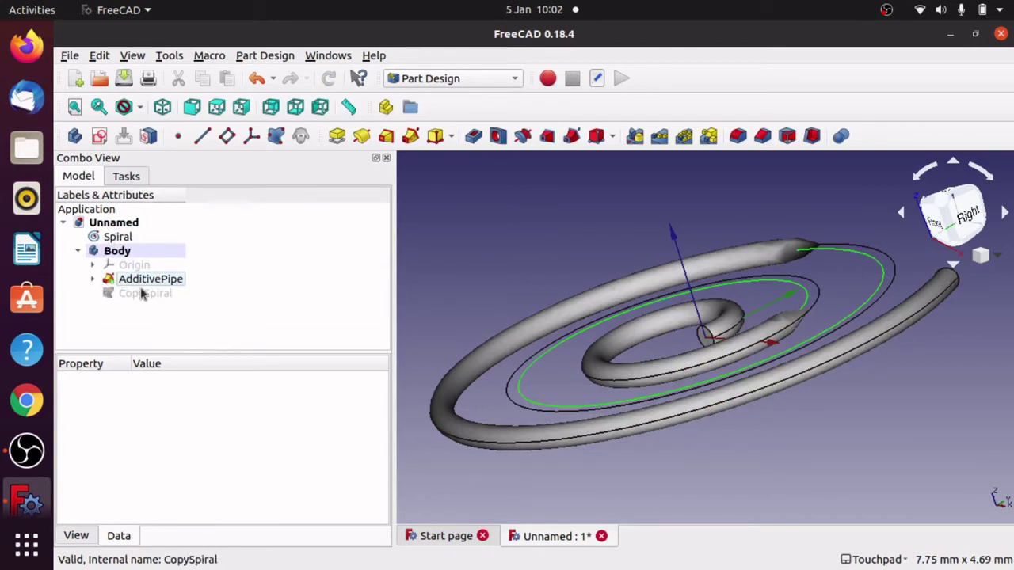
{"action": "left_click", "coordinate": [119, 238]}
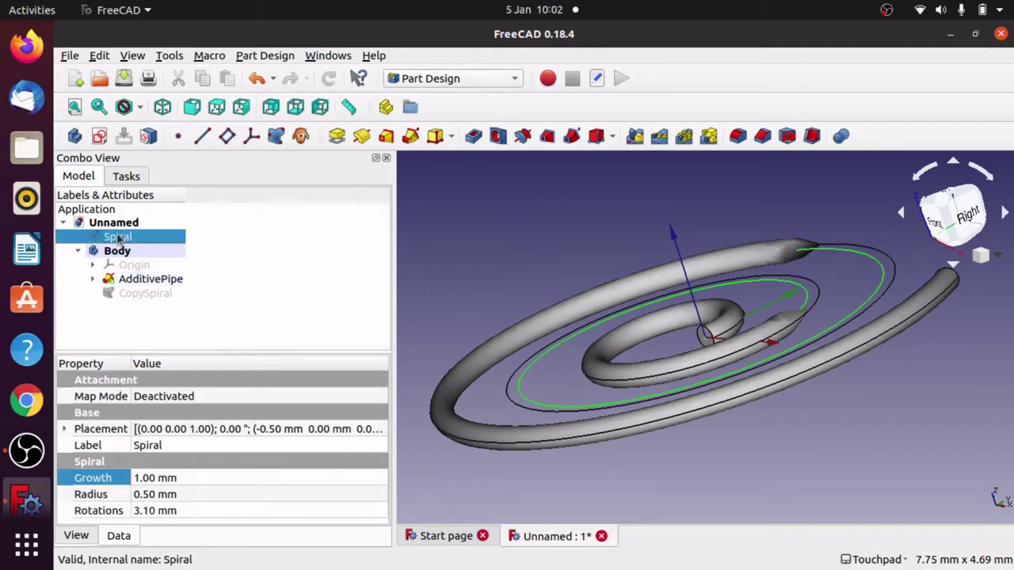
{"action": "left_click", "coordinate": [156, 294]}
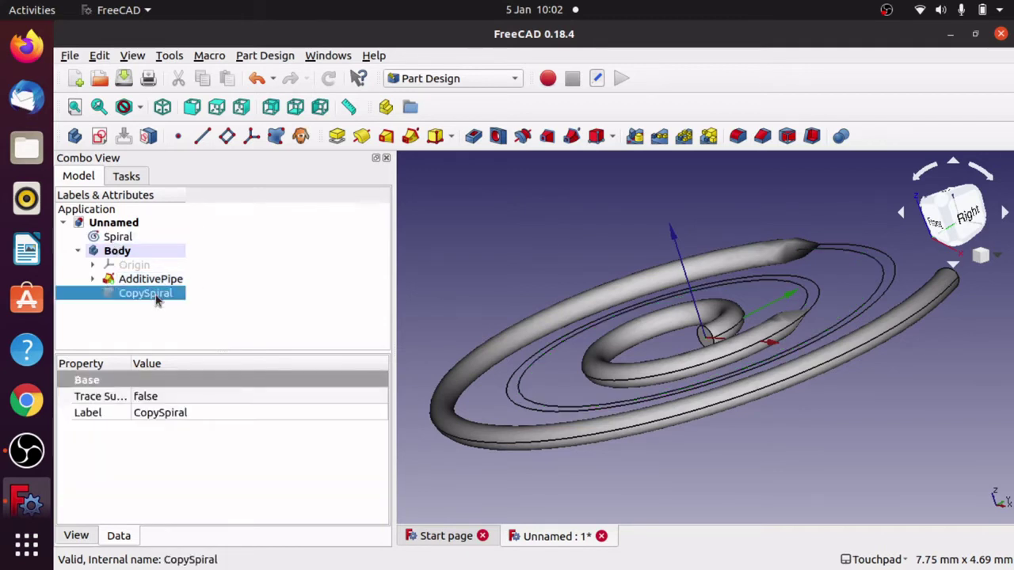
{"action": "left_click", "coordinate": [115, 239]}
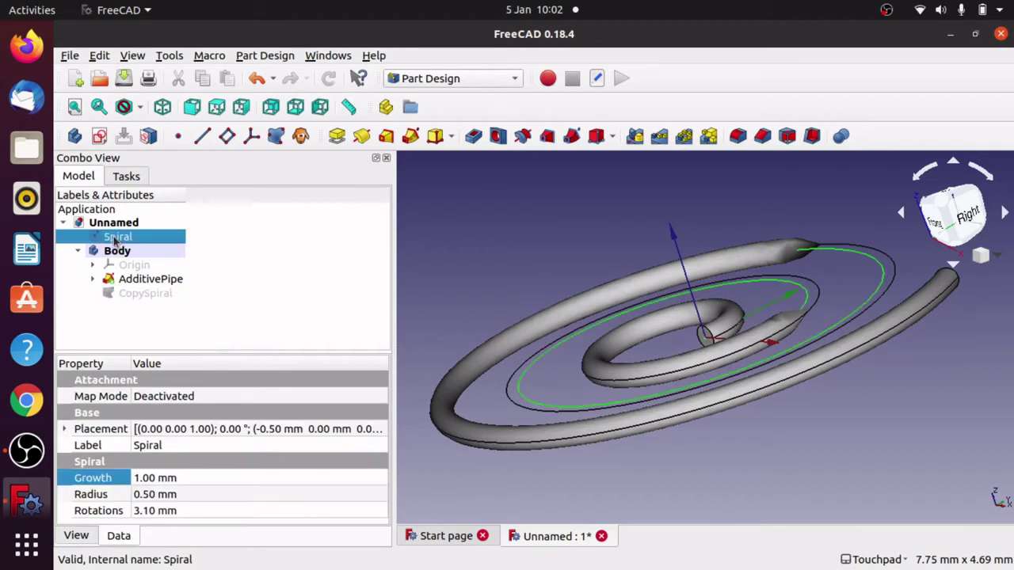
{"action": "key", "text": "Delete"}
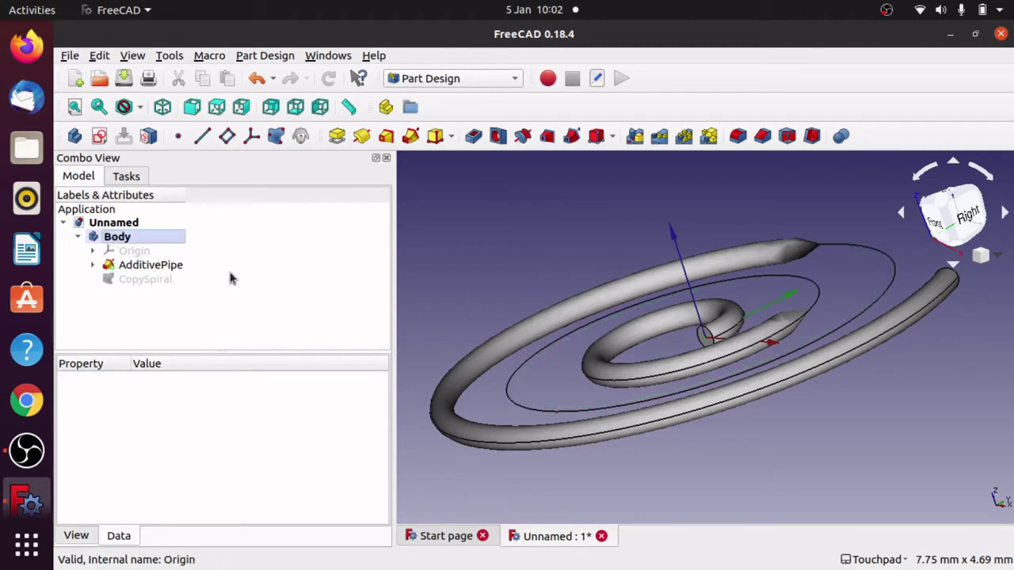
Expand AdditivePipe and select its circle profile Sketch
{"action": "left_click", "coordinate": [143, 282]}
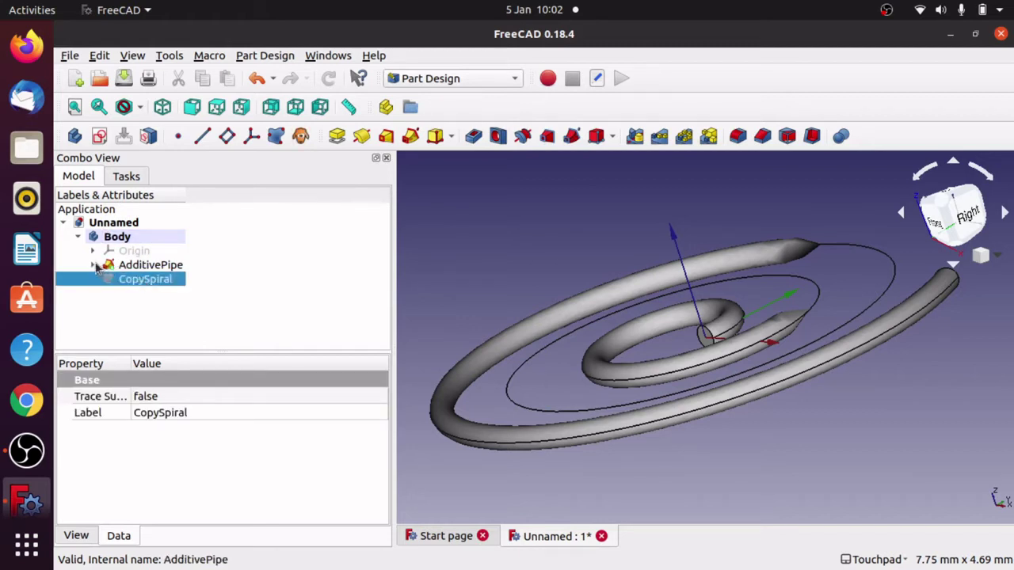
{"action": "left_click", "coordinate": [93, 266]}
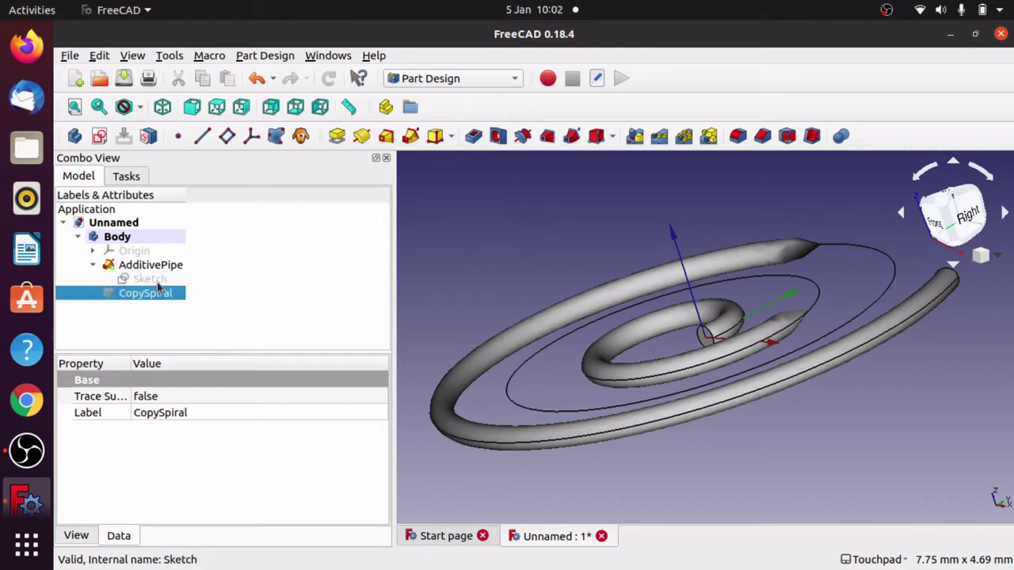
{"action": "left_click", "coordinate": [152, 280]}
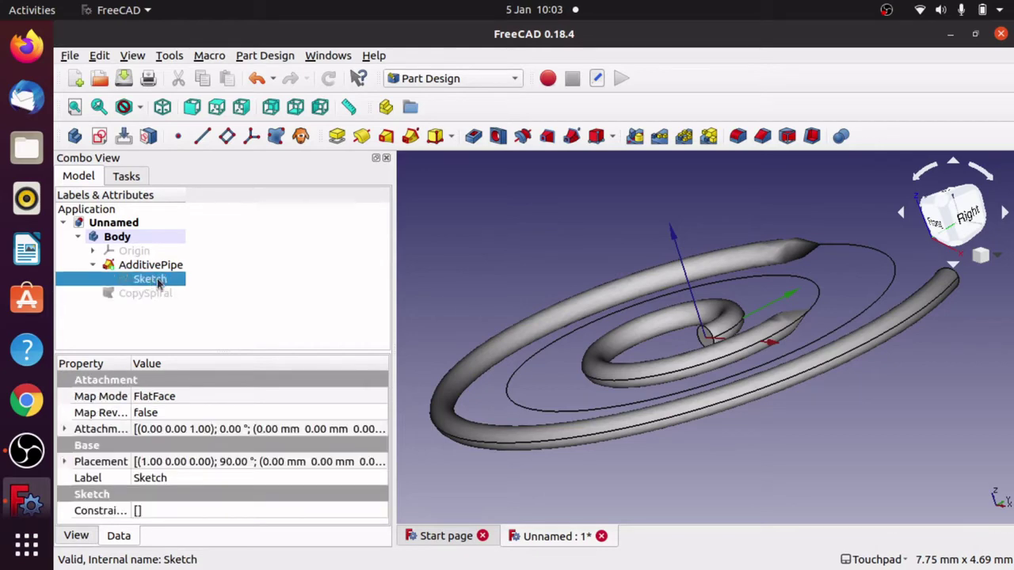
{"action": "double_click", "coordinate": [159, 282]}
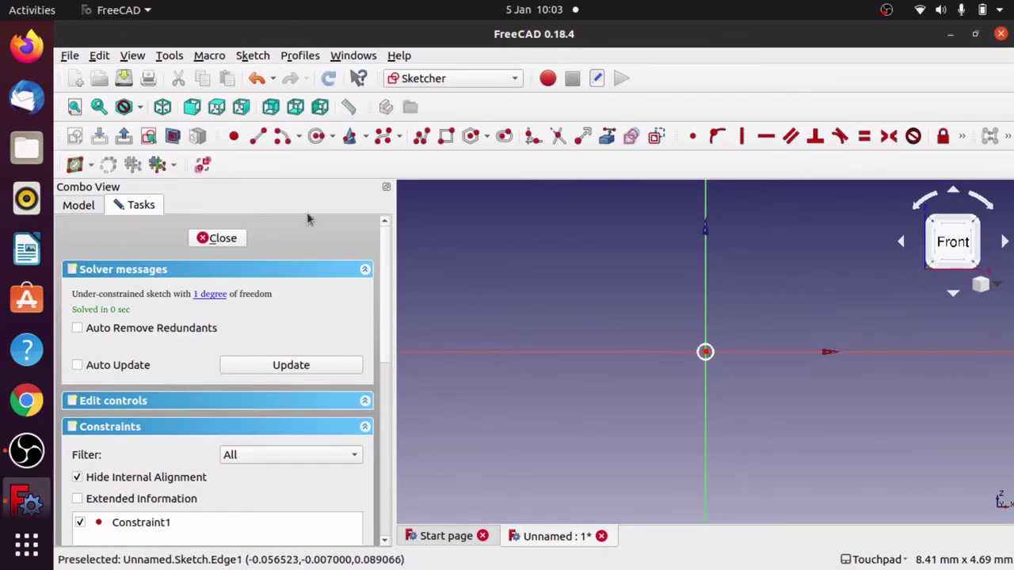
{"action": "left_click", "coordinate": [221, 238]}
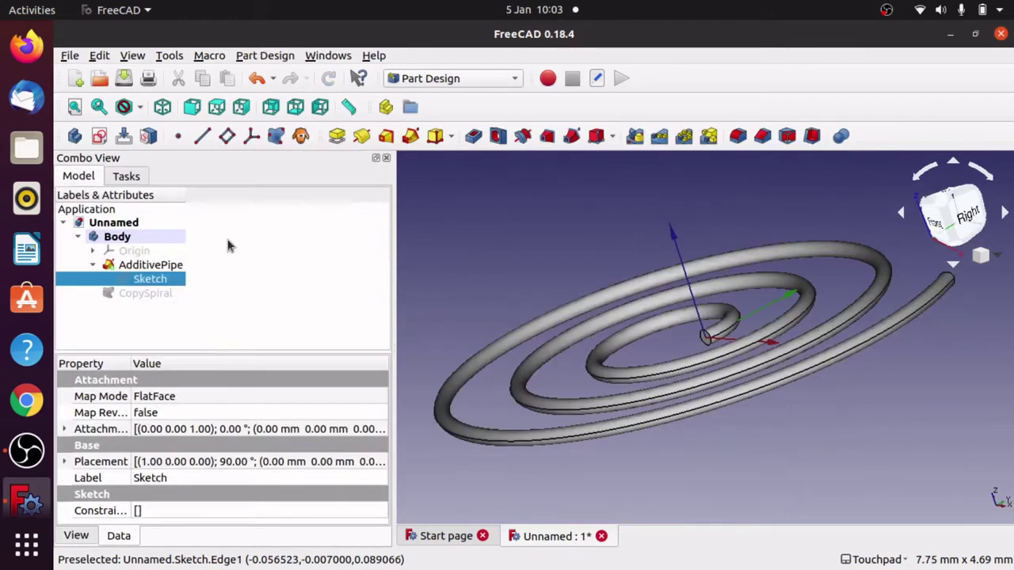
{"action": "left_click_drag", "start_coordinate": [630, 361], "coordinate": [525, 387], "text": "alt"}
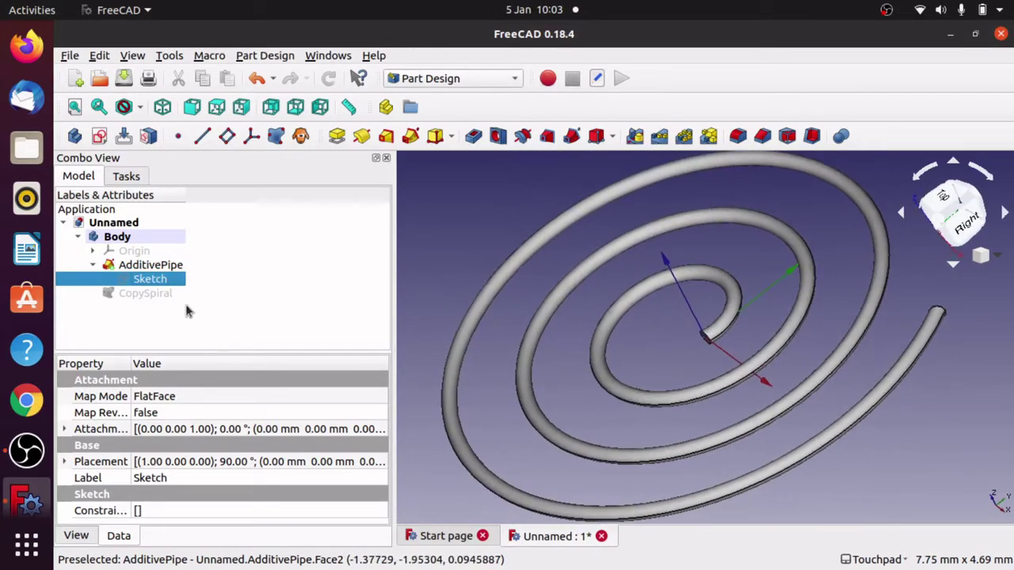
{"action": "double_click", "coordinate": [151, 280]}
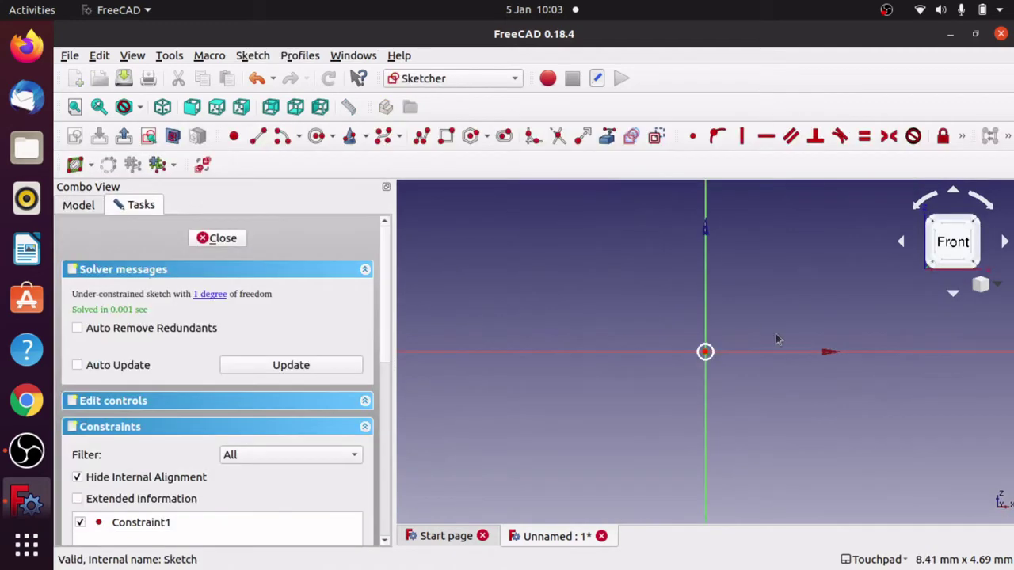
{"action": "left_click", "coordinate": [712, 358]}
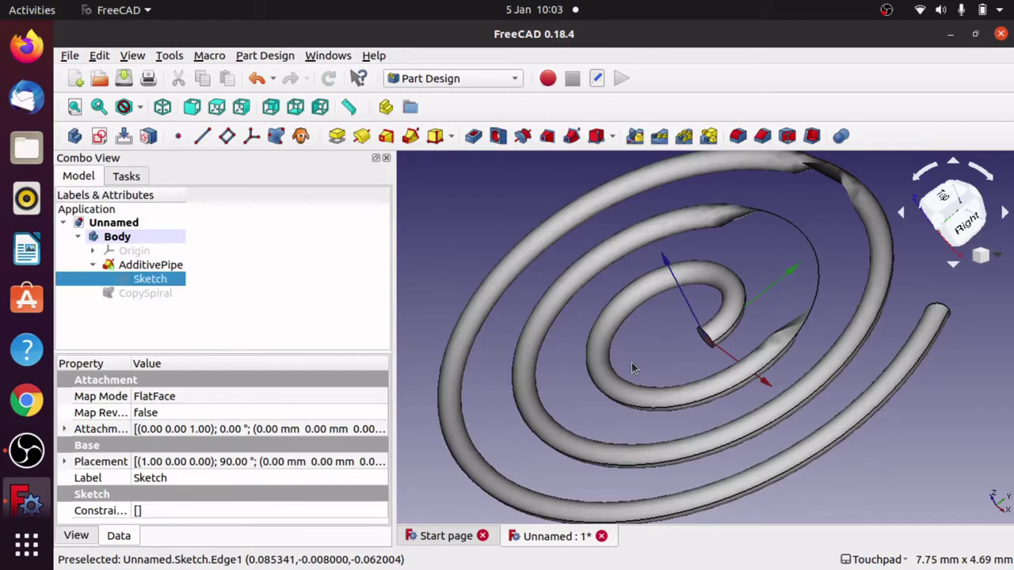
{"action": "left_click_drag", "start_coordinate": [632, 368], "coordinate": [684, 357], "text": "alt"}
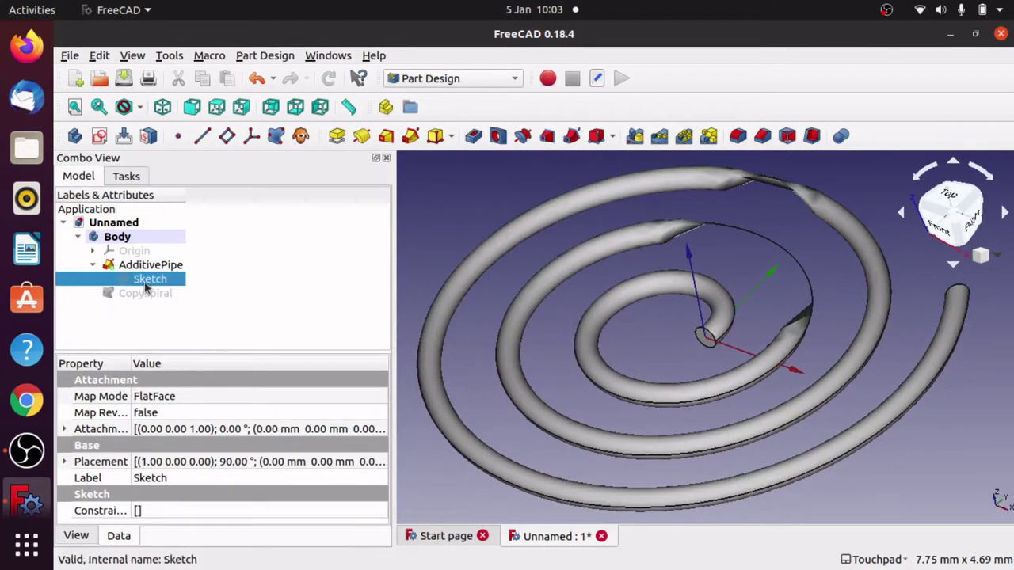
{"action": "double_click", "coordinate": [145, 280]}
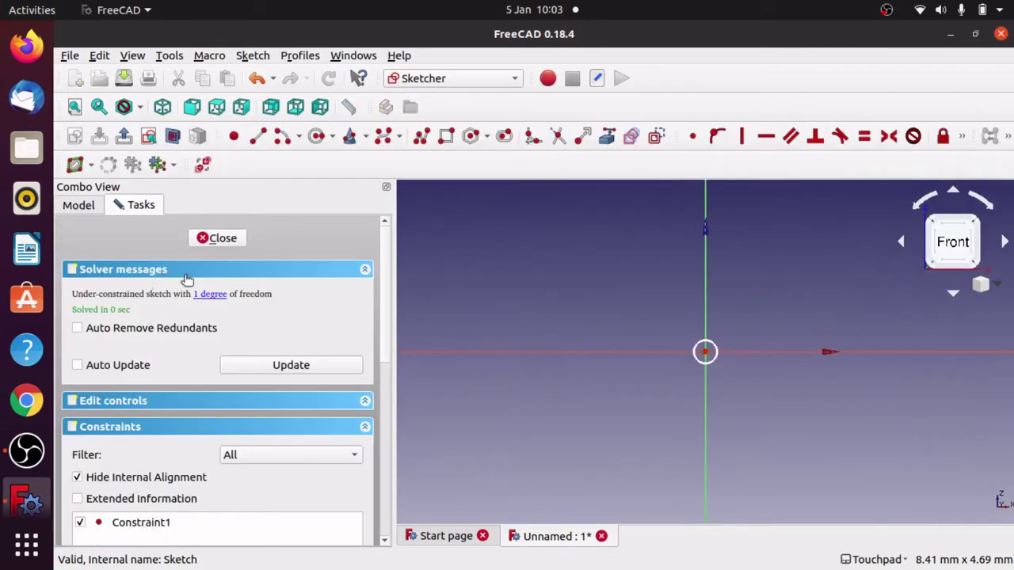
{"action": "key", "text": "g"}
{"action": "key", "text": "c"}
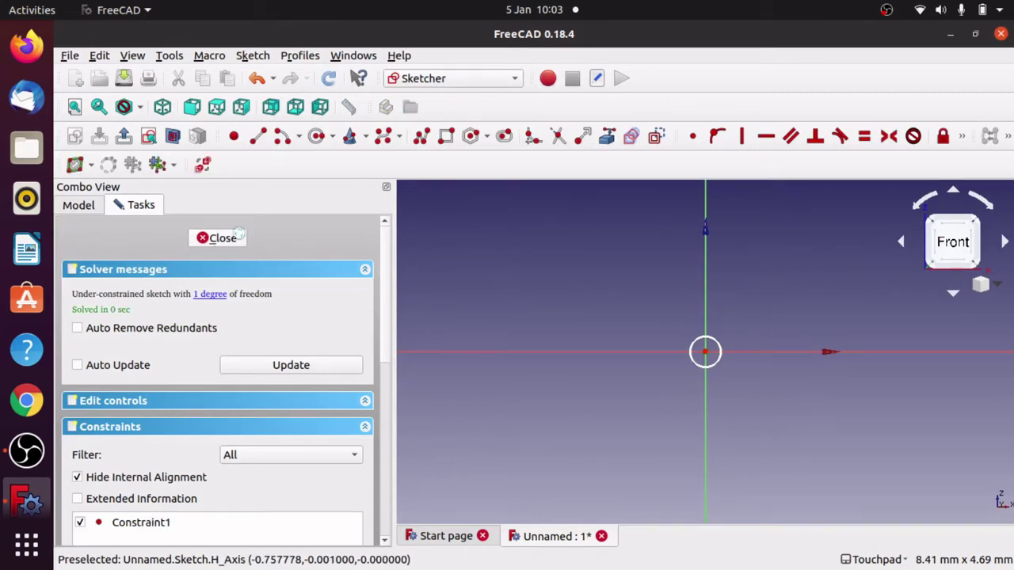
{"action": "left_click", "coordinate": [220, 238]}
{"action": "mouse_move", "coordinate": [552, 283]}
{"action": "middle_mouse_down"}
{"action": "mouse_move", "coordinate": [536, 262]}
{"action": "mouse_move", "coordinate": [571, 188]}
{"action": "mouse_move", "coordinate": [640, 278]}
{"action": "mouse_move", "coordinate": [658, 358]}
{"action": "mouse_move", "coordinate": [600, 389]}
{"action": "mouse_move", "coordinate": [670, 229]}
{"action": "mouse_move", "coordinate": [586, 231]}
{"action": "mouse_move", "coordinate": [559, 292]}
{"action": "mouse_move", "coordinate": [629, 344]}
{"action": "mouse_move", "coordinate": [494, 249]}
{"action": "mouse_move", "coordinate": [591, 235]}
{"action": "mouse_move", "coordinate": [568, 267]}
{"action": "mouse_move", "coordinate": [547, 268]}
{"action": "middle_mouse_up"}
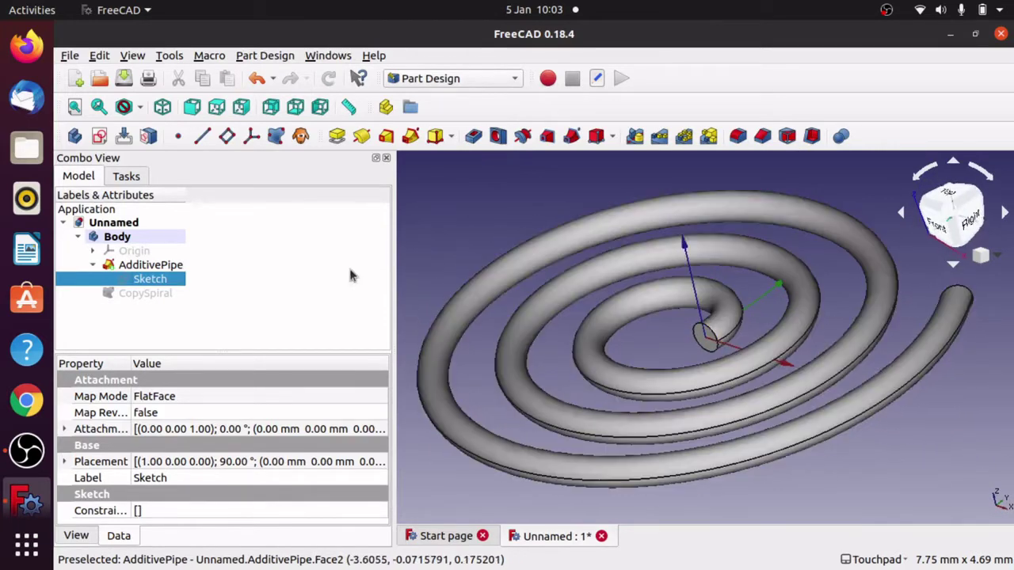
{"action": "double_click", "coordinate": [151, 280]}
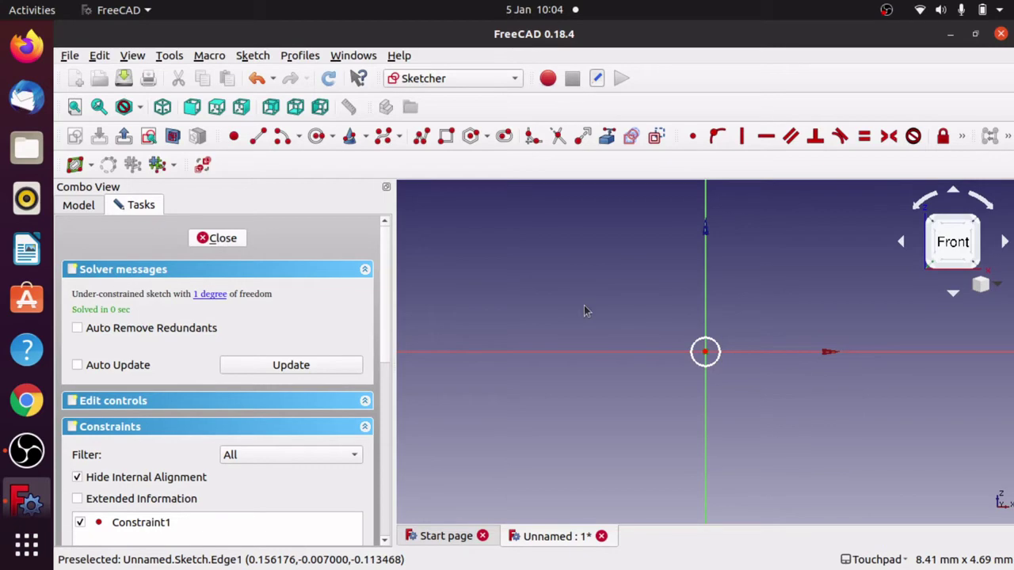
{"action": "key", "text": "Escape"}
{"action": "mouse_move", "coordinate": [583, 305]}
{"action": "left_mouse_down"}
{"action": "mouse_move", "coordinate": [726, 363]}
{"action": "mouse_move", "coordinate": [627, 351]}
{"action": "left_mouse_up"}
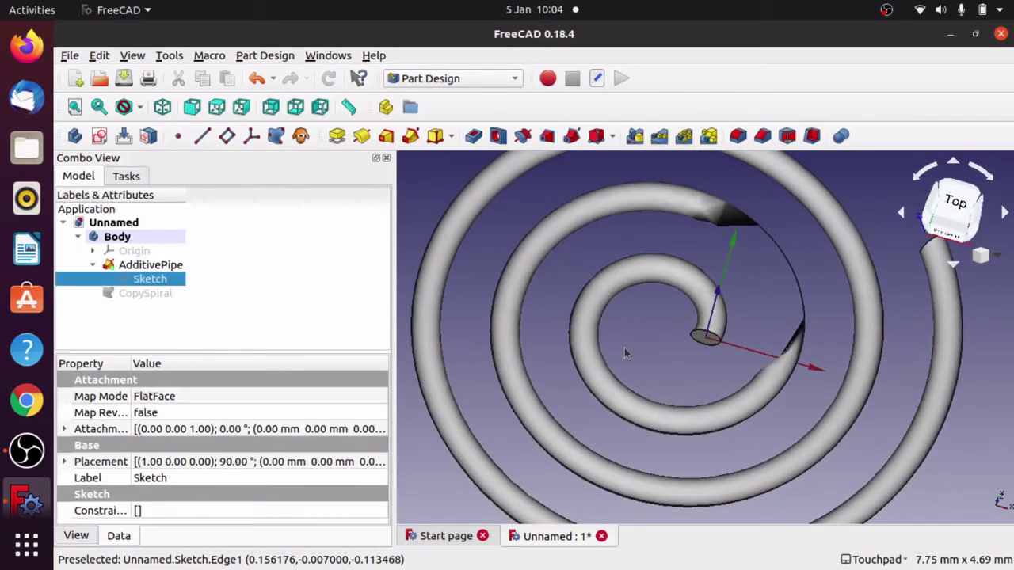
{"action": "double_click", "coordinate": [150, 279]}
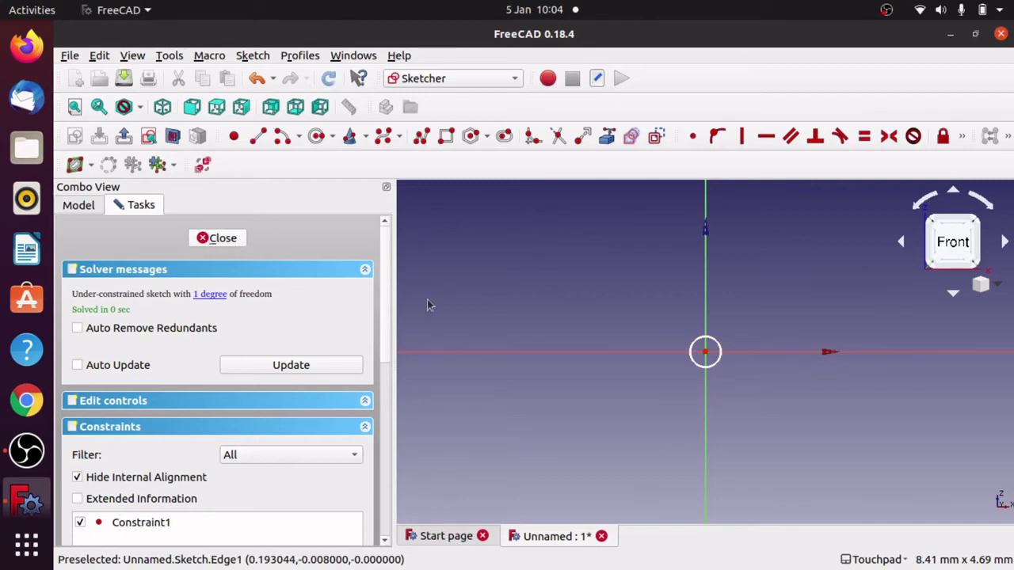
{"action": "key", "text": "Escape"}
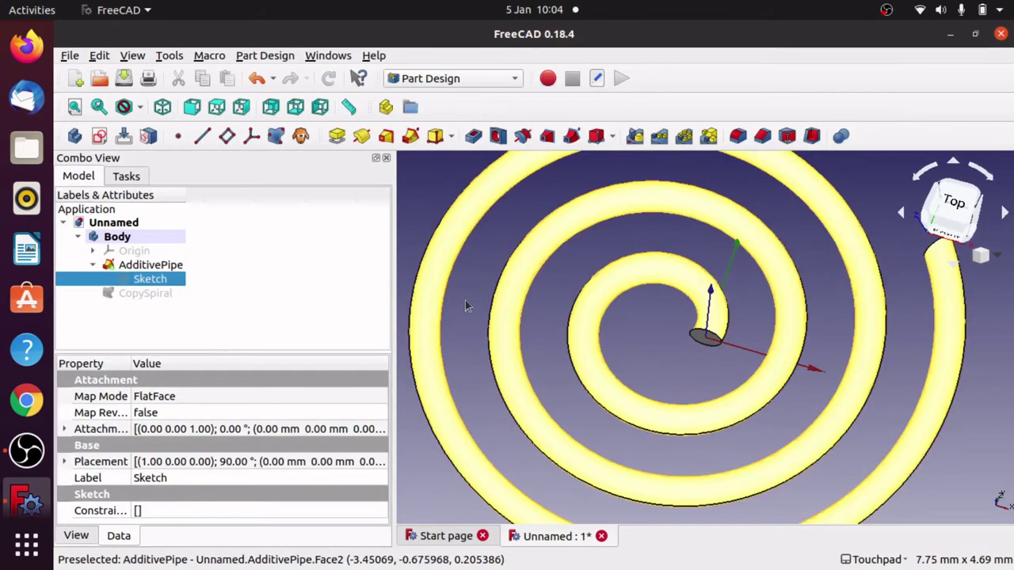
{"action": "mouse_move", "coordinate": [575, 238]}
{"action": "left_mouse_down", "text": "alt"}
{"action": "mouse_move", "coordinate": [582, 209]}
{"action": "mouse_move", "coordinate": [578, 337]}
{"action": "mouse_move", "coordinate": [571, 235]}
{"action": "mouse_move", "coordinate": [706, 233]}
{"action": "mouse_move", "coordinate": [679, 267]}
{"action": "mouse_move", "coordinate": [588, 294]}
{"action": "mouse_move", "coordinate": [653, 276]}
{"action": "mouse_move", "coordinate": [624, 290]}
{"action": "left_mouse_up", "text": "alt"}
{"action": "double_click", "coordinate": [147, 281]}
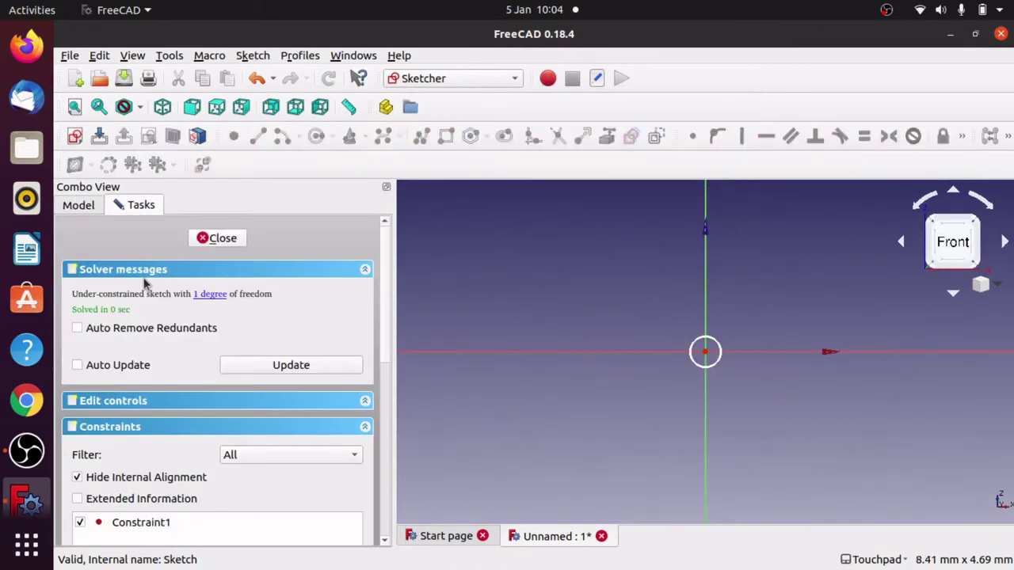
{"action": "left_click", "coordinate": [720, 361]}
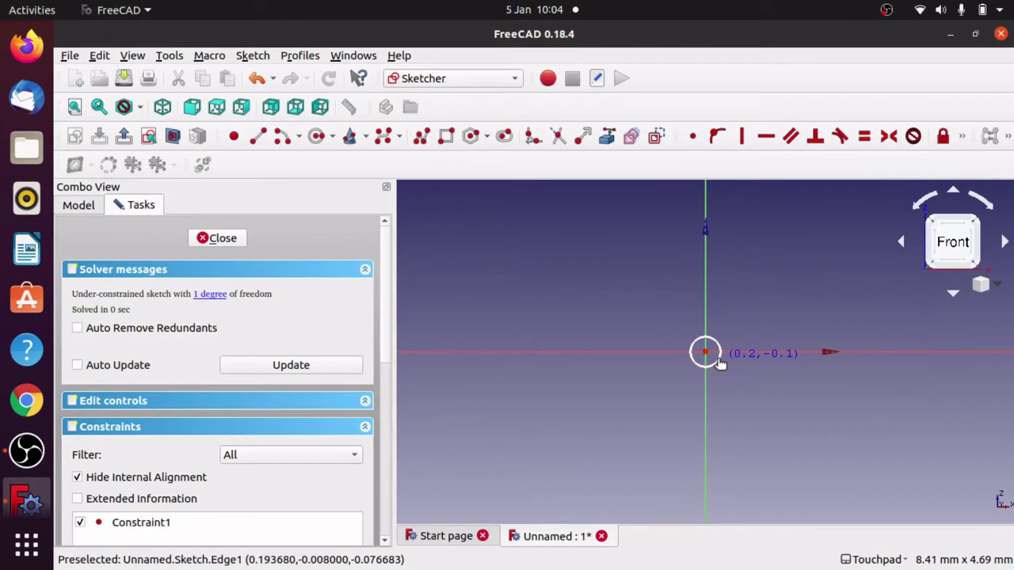
{"action": "left_click", "coordinate": [222, 239]}
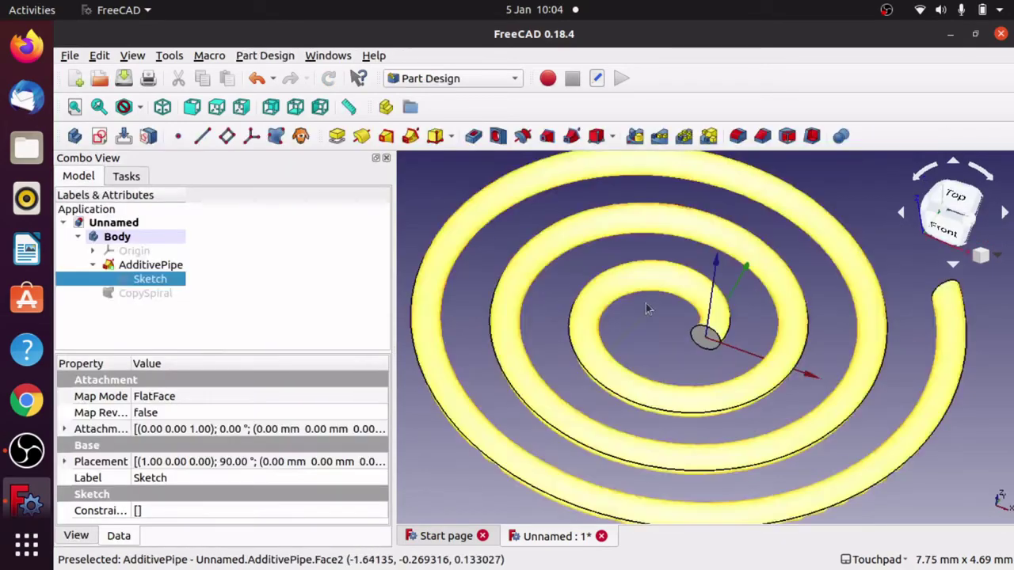
{"action": "middle_click_drag", "start_coordinate": [723, 316], "coordinate": [677, 332]}
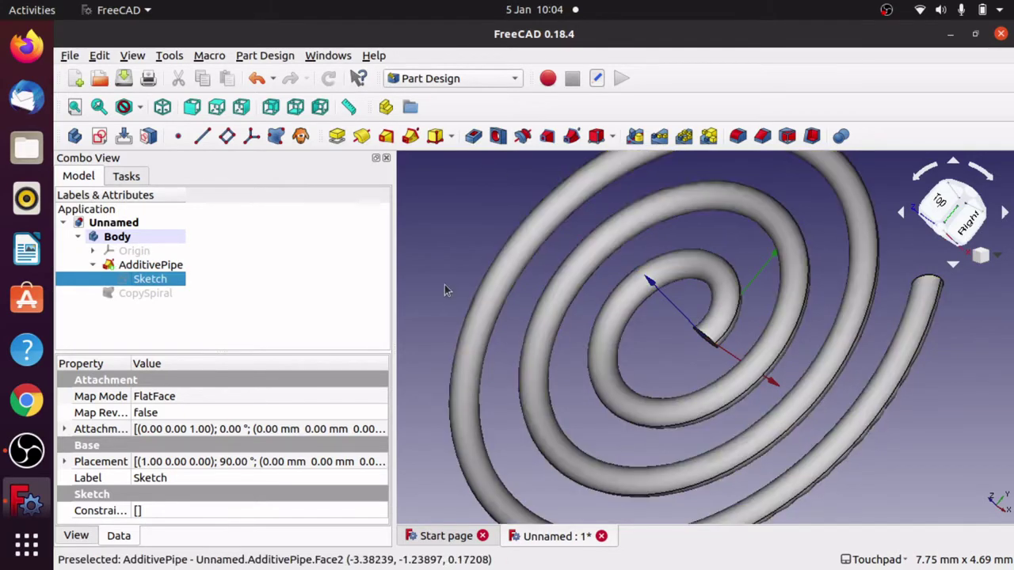
Collapse the Body's features and view the spiral from the Top, zoomed out
{"action": "left_click", "coordinate": [184, 325]}
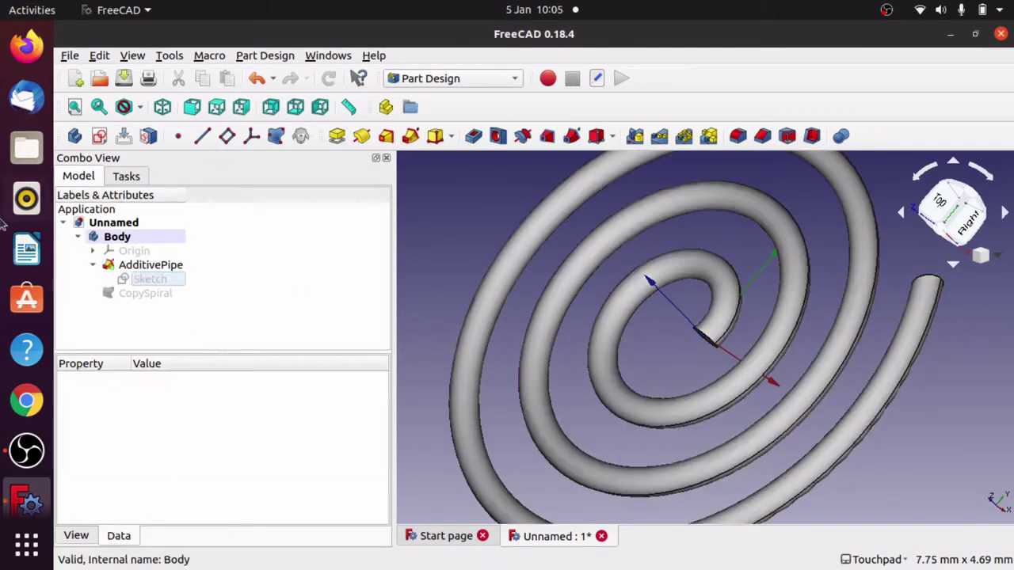
{"action": "left_click", "coordinate": [77, 237]}
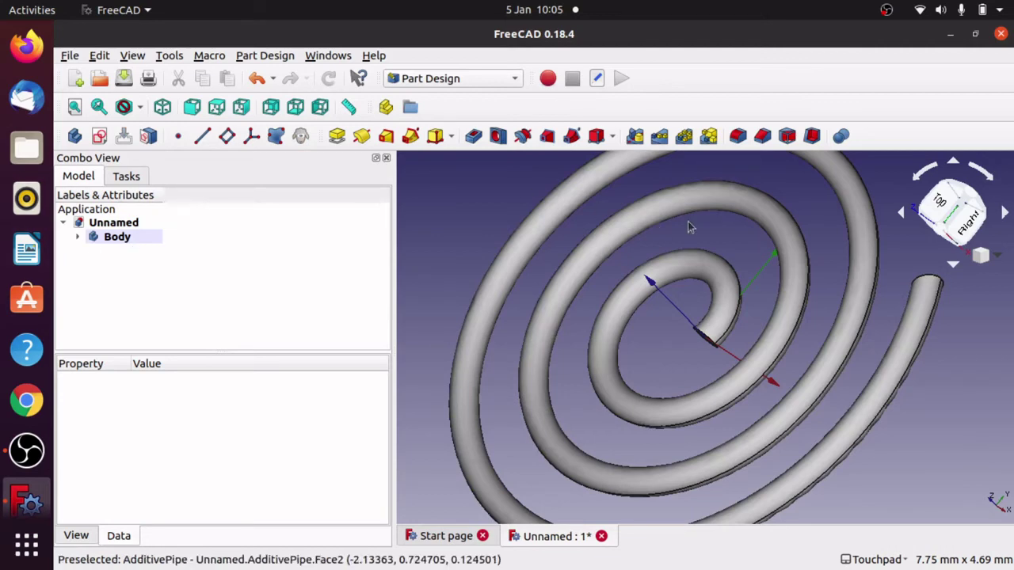
{"action": "left_click", "coordinate": [937, 206]}
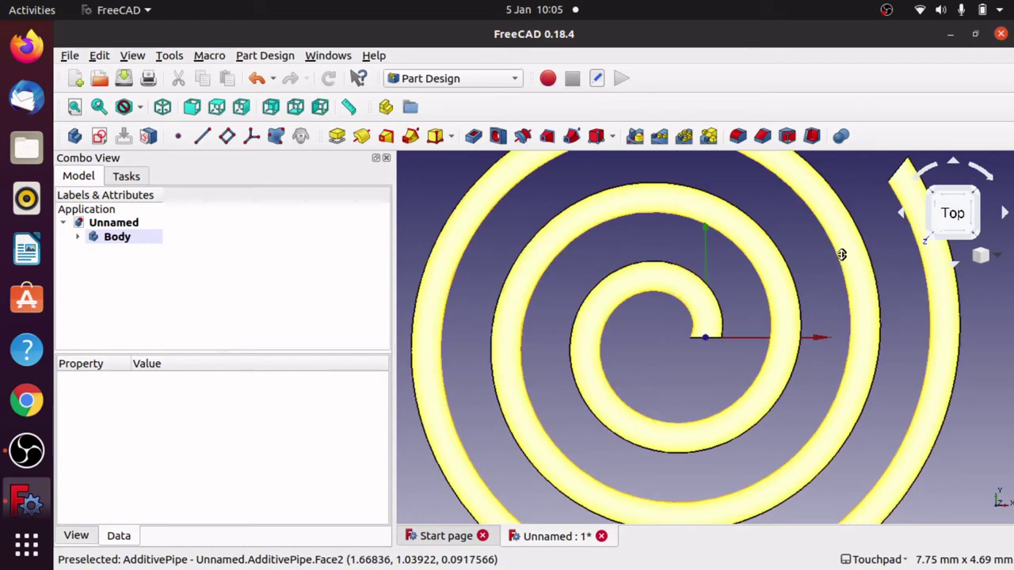
{"action": "scroll", "coordinate": [842, 255], "scroll_direction": "down", "scroll_amount": 3}
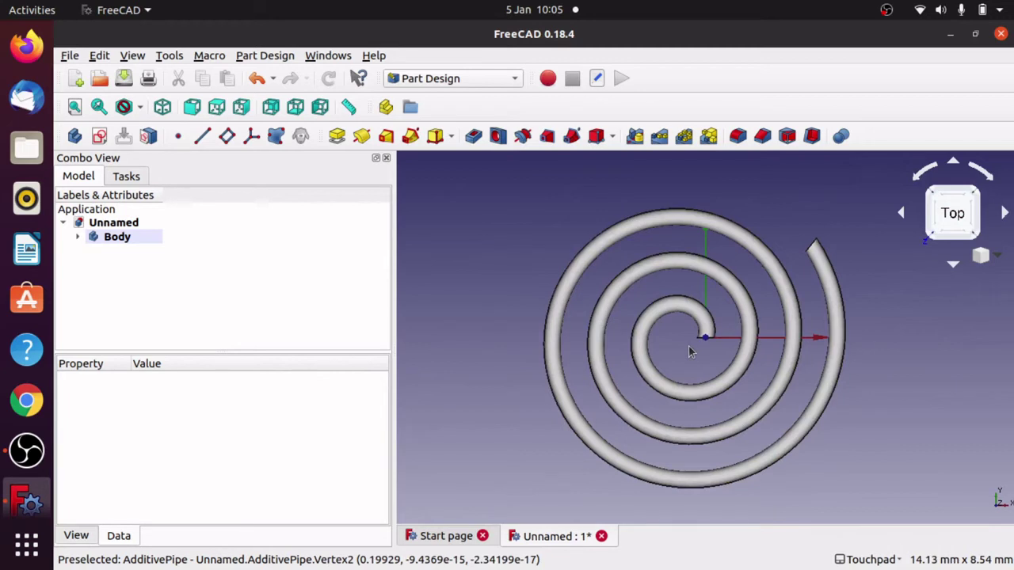
Create a new empty body, Body001
{"action": "left_click", "coordinate": [83, 138]}
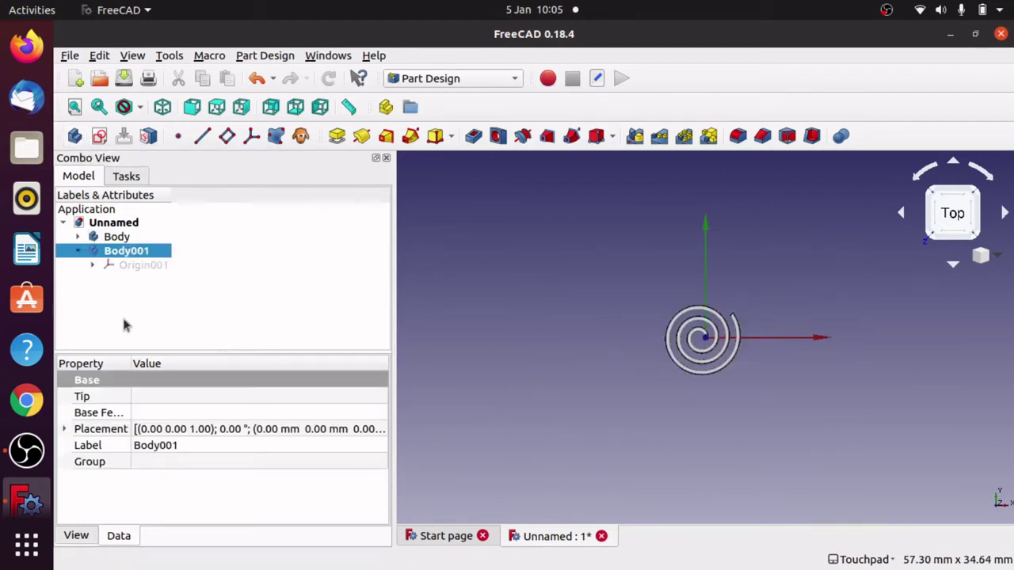
{"action": "left_click", "coordinate": [64, 225]}
{"action": "left_click", "coordinate": [64, 225]}
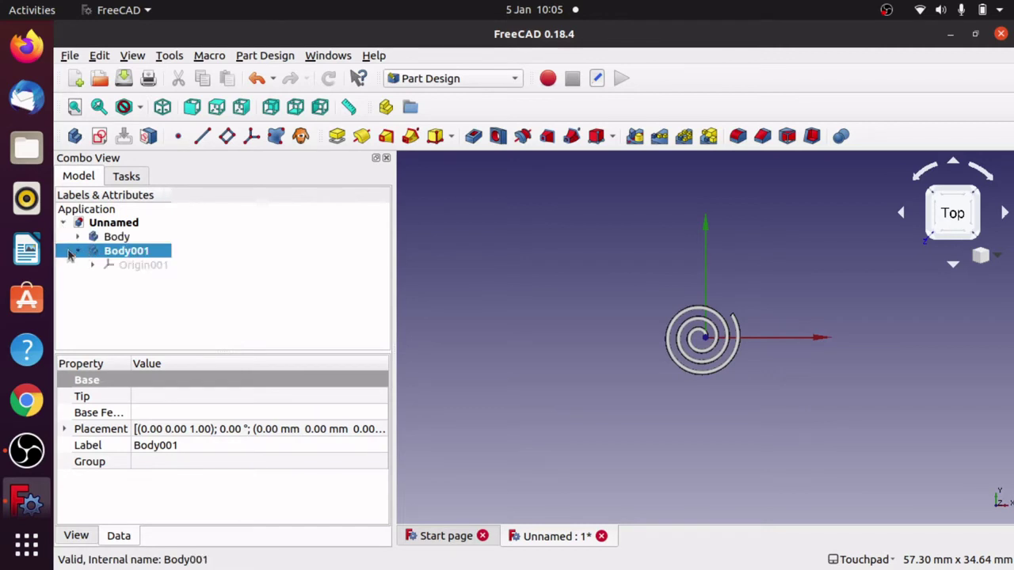
Rename the spiral's Body to BodySpiral, then start a new sketch in Body001
{"action": "left_click", "coordinate": [118, 238]}
{"action": "right_click", "coordinate": [125, 238]}
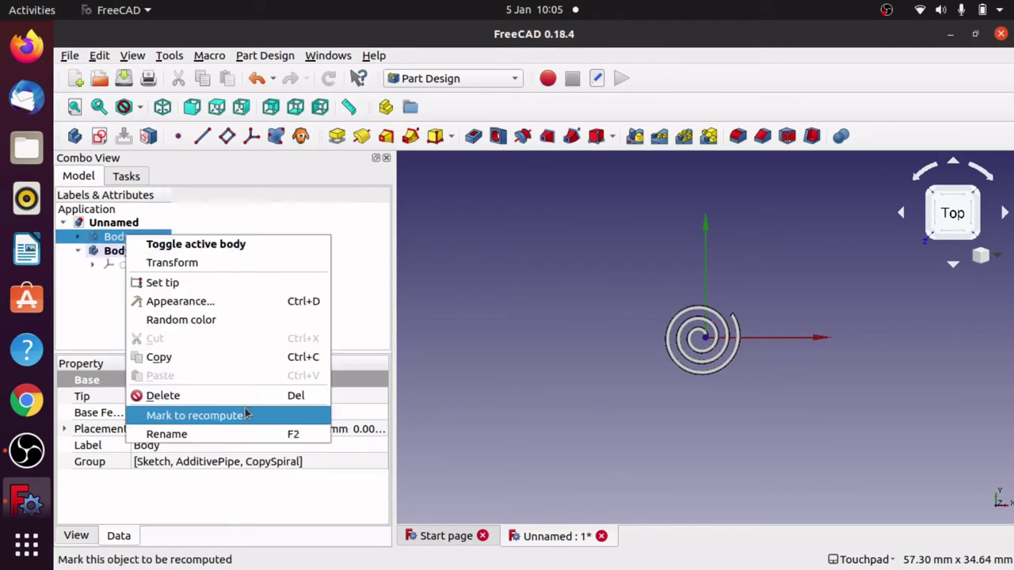
{"action": "left_click", "coordinate": [198, 435]}
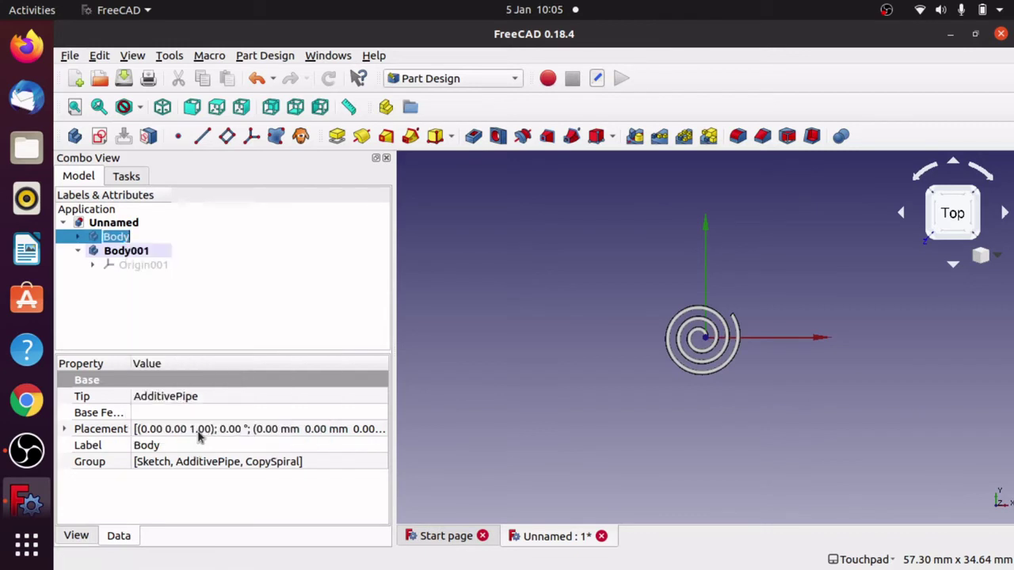
{"action": "key", "text": "End"}
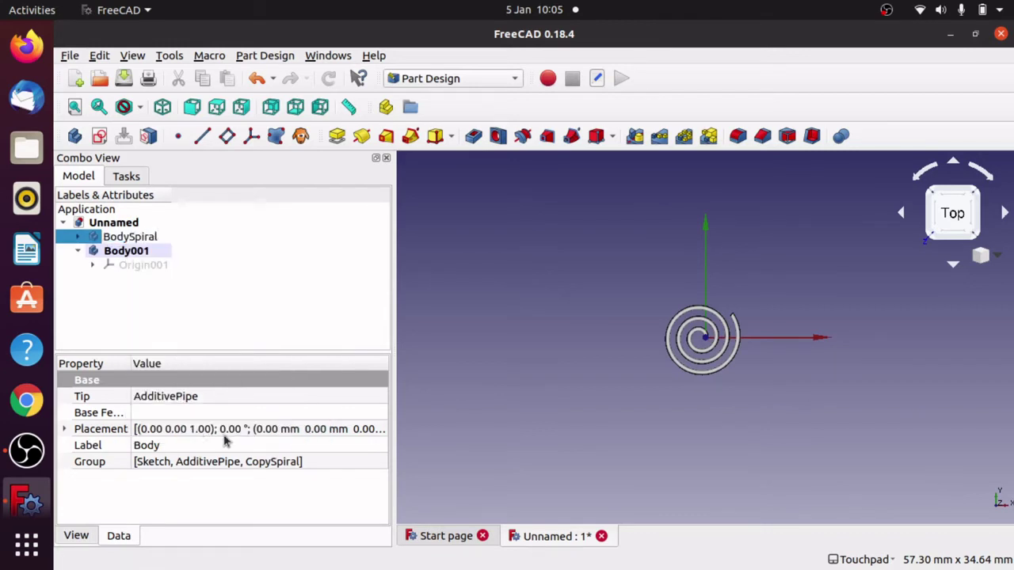
{"action": "left_click", "coordinate": [193, 318]}
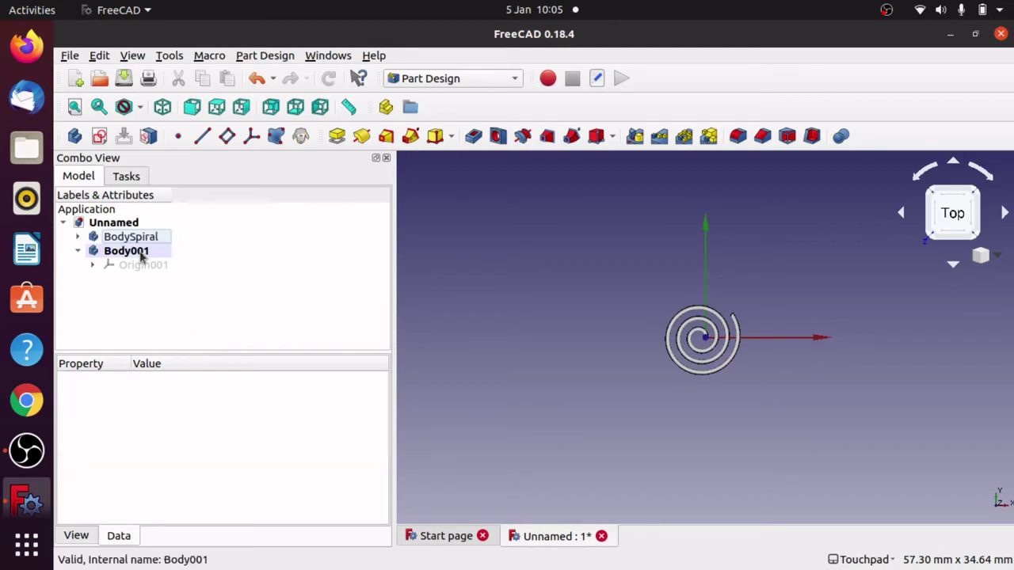
{"action": "left_click", "coordinate": [140, 252]}
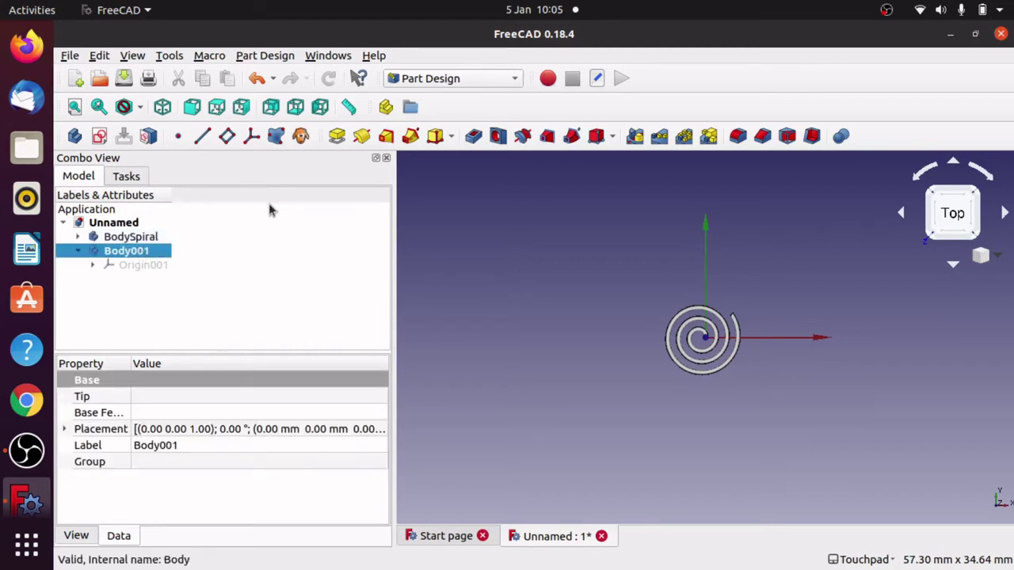
{"action": "left_click", "coordinate": [100, 137]}
On Body001's XY plane, draw a rectangle enclosing the spiral and close the sketch
{"action": "left_click", "coordinate": [114, 267]}
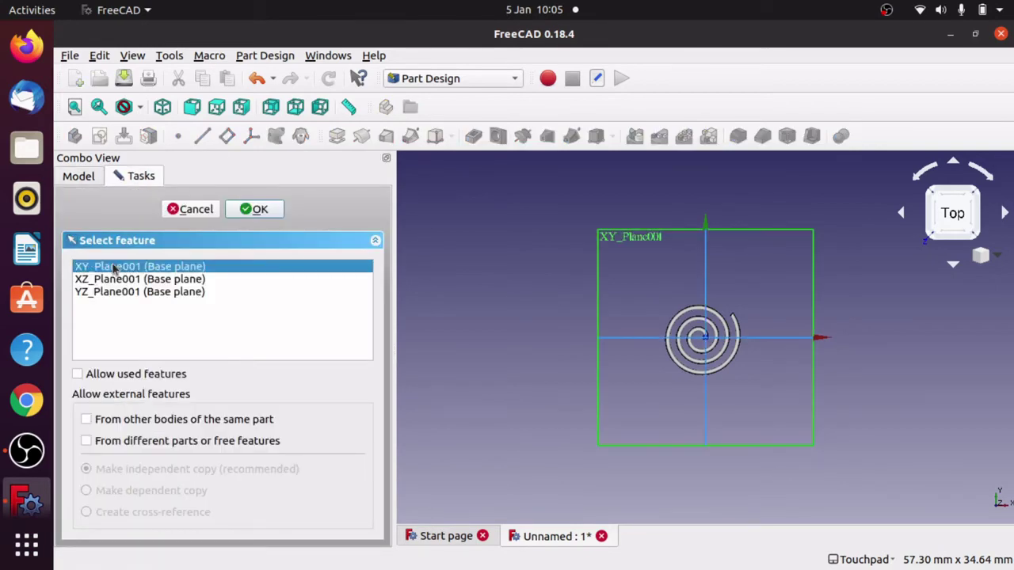
{"action": "left_click", "coordinate": [256, 208]}
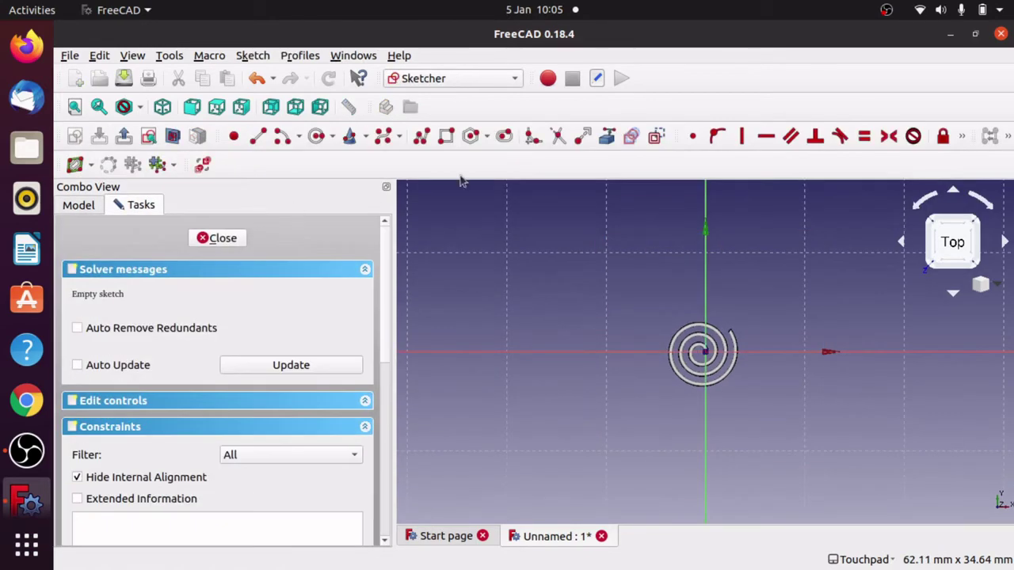
{"action": "left_click", "coordinate": [446, 139]}
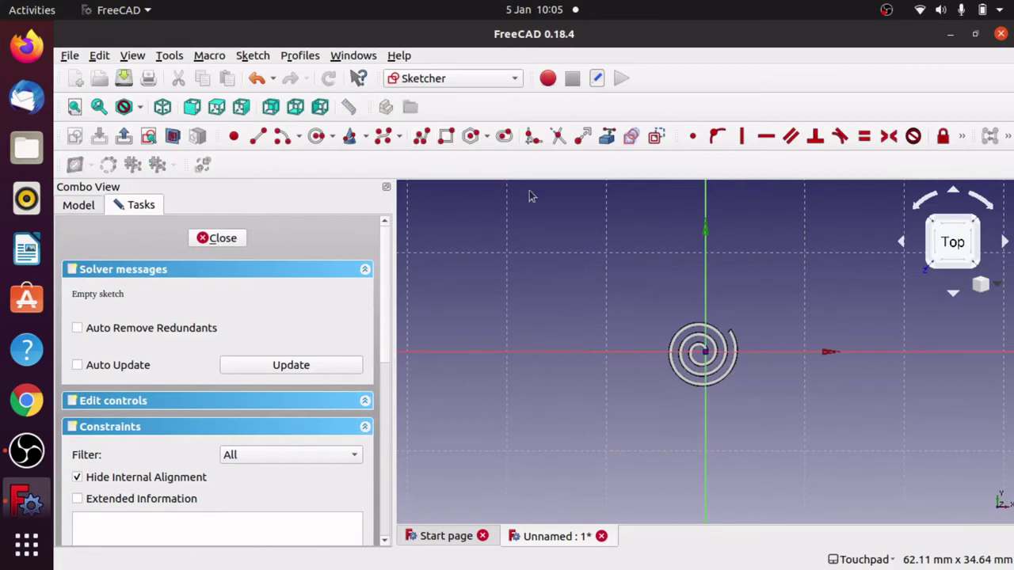
{"action": "left_click", "coordinate": [647, 312]}
{"action": "left_click", "coordinate": [759, 402]}
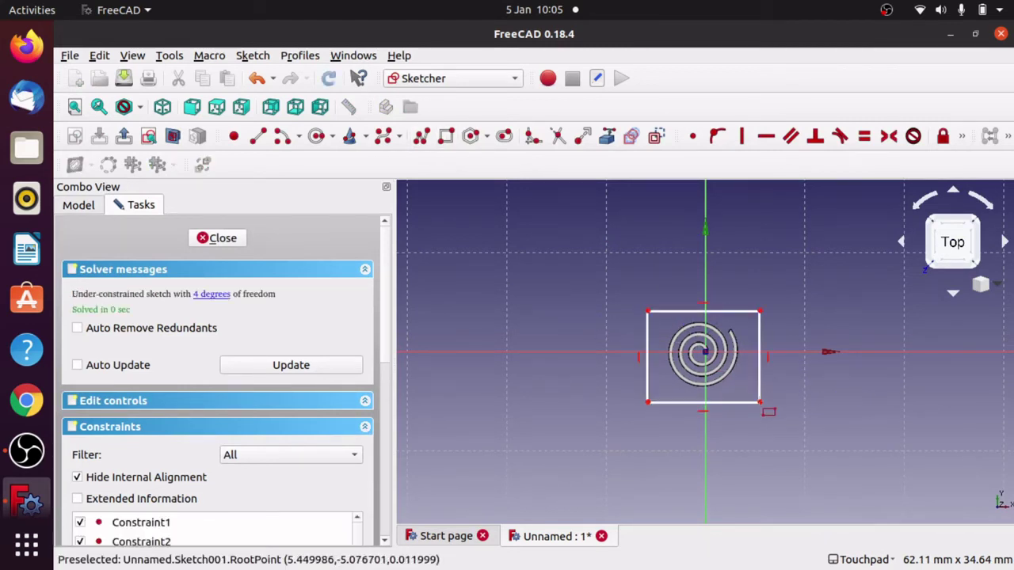
{"action": "scroll", "coordinate": [761, 402], "scroll_direction": "up", "scroll_amount": 5}
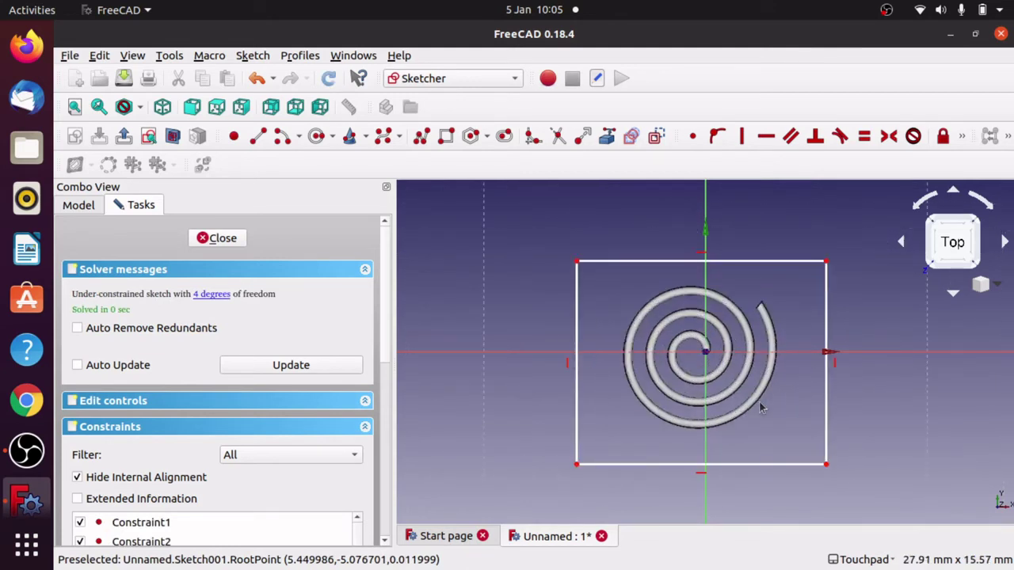
{"action": "key", "text": "g"}
{"action": "key", "text": "r"}
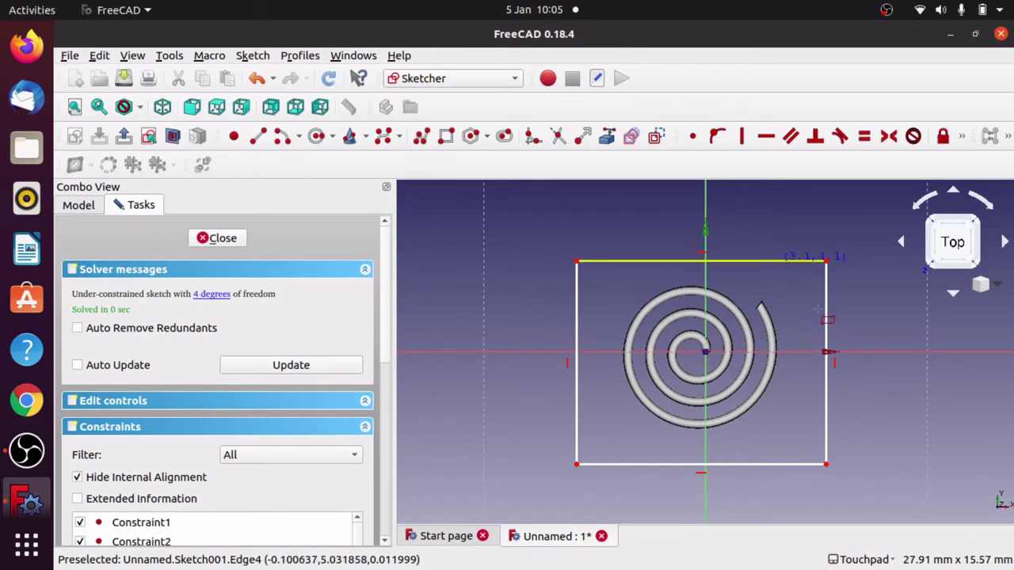
{"action": "left_click", "coordinate": [218, 239]}
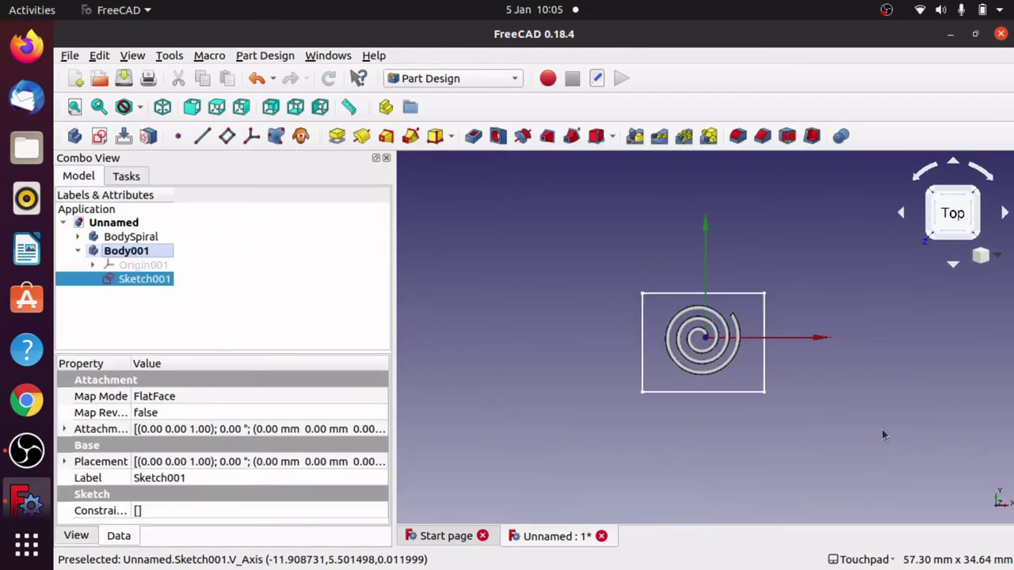
Pad the rectangle sketch with length 2 mm and orbit to check the thin plate
{"action": "scroll", "coordinate": [882, 429], "scroll_direction": "up", "scroll_amount": 3}
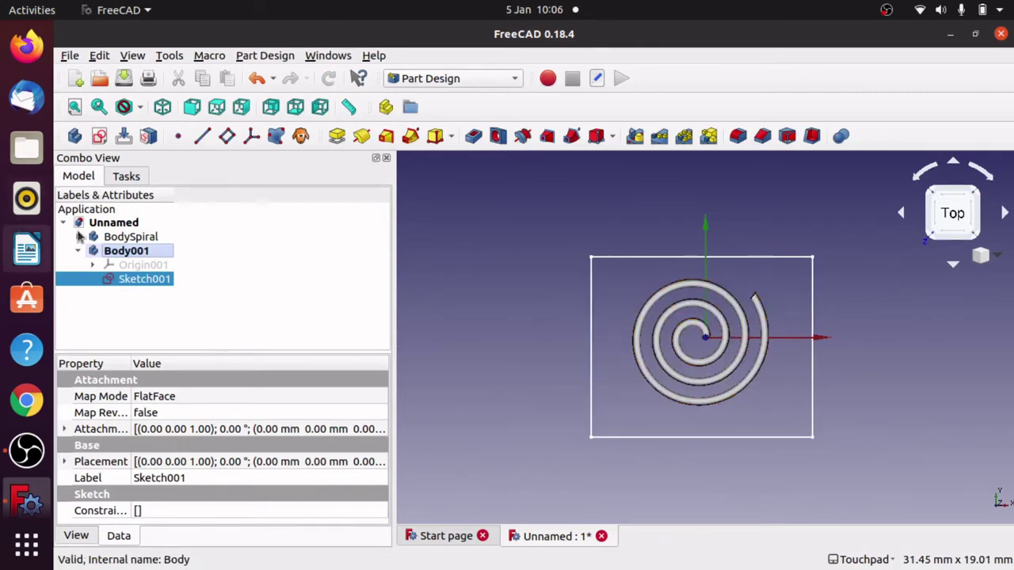
{"action": "left_click", "coordinate": [337, 135]}
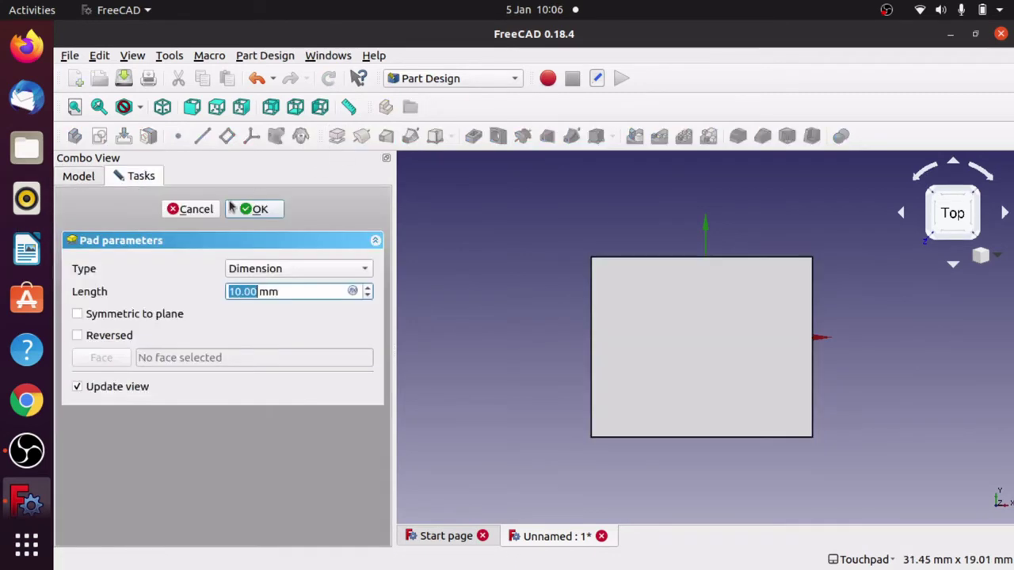
{"action": "type", "text": "2"}
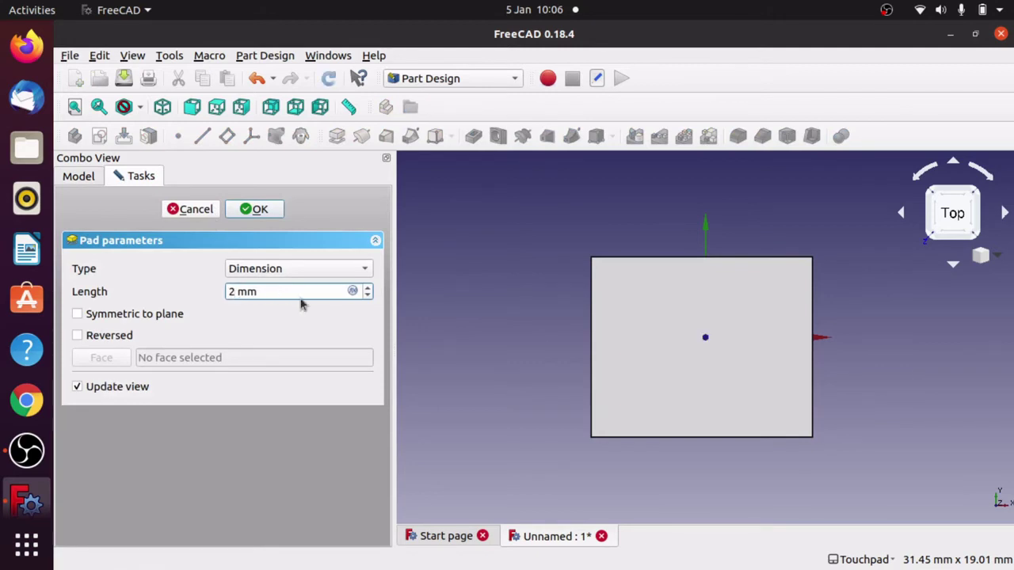
{"action": "mouse_move", "coordinate": [510, 361]}
{"action": "left_mouse_down"}
{"action": "mouse_move", "coordinate": [552, 317]}
{"action": "mouse_move", "coordinate": [673, 274]}
{"action": "mouse_move", "coordinate": [679, 208]}
{"action": "mouse_move", "coordinate": [612, 271]}
{"action": "mouse_move", "coordinate": [541, 378]}
{"action": "mouse_move", "coordinate": [613, 350]}
{"action": "mouse_move", "coordinate": [686, 341]}
{"action": "left_mouse_up"}
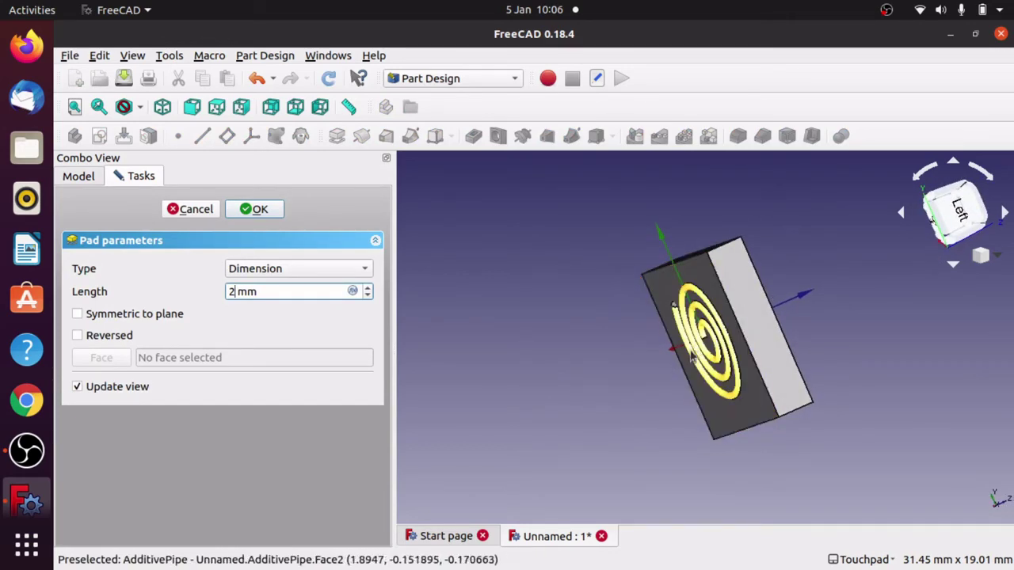
{"action": "left_click_drag", "start_coordinate": [838, 347], "coordinate": [590, 313]}
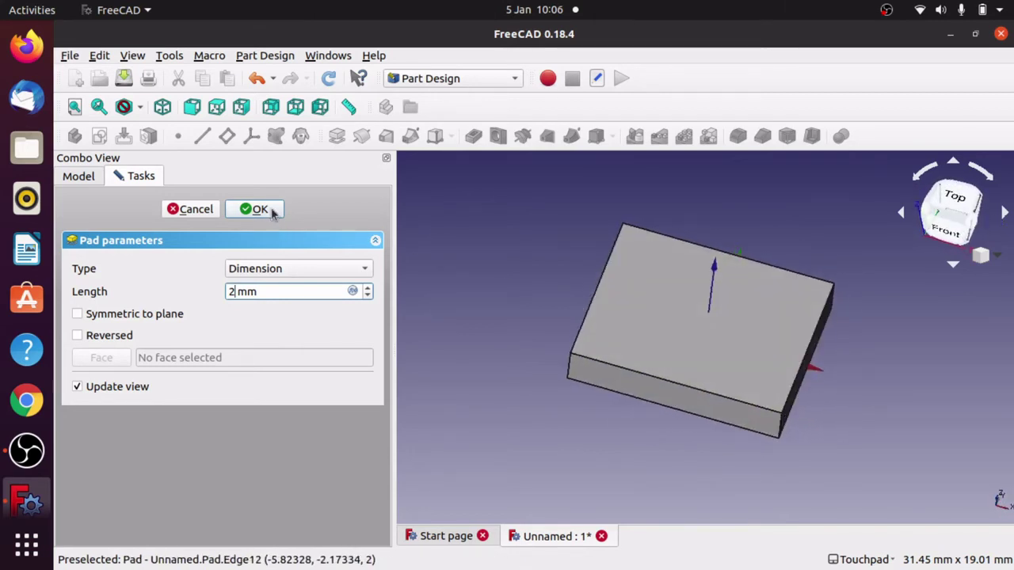
Accept the 2 mm Pad in Body001 and set BodySpiral as the active body
{"action": "left_click", "coordinate": [259, 209]}
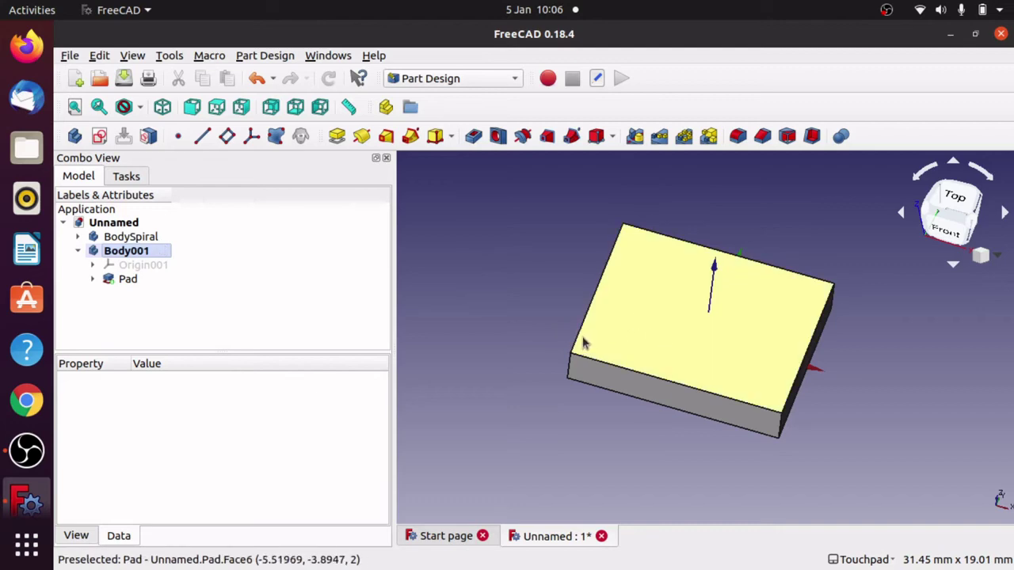
{"action": "middle_click_drag", "start_coordinate": [583, 343], "coordinate": [612, 324]}
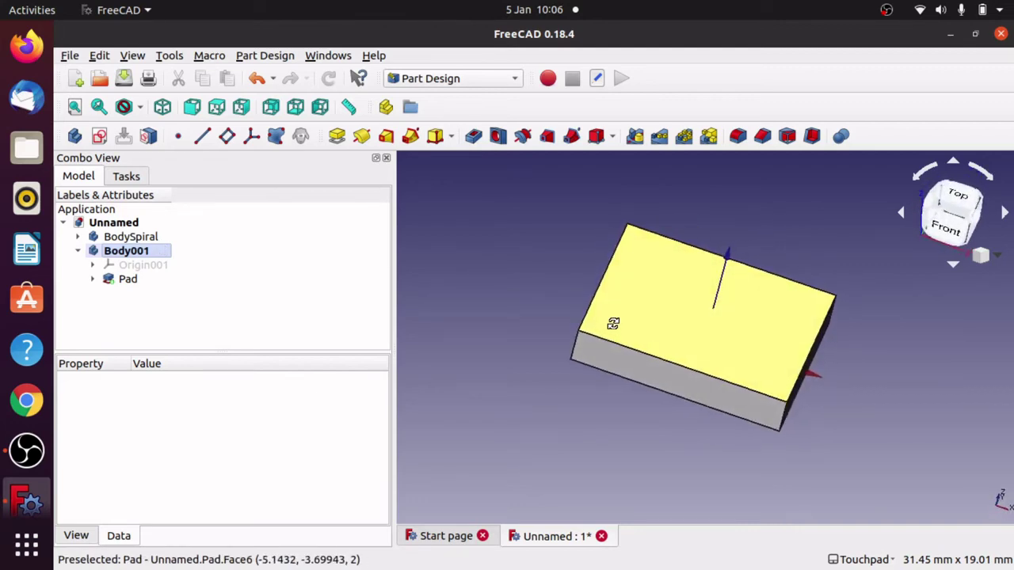
{"action": "double_click", "coordinate": [132, 237]}
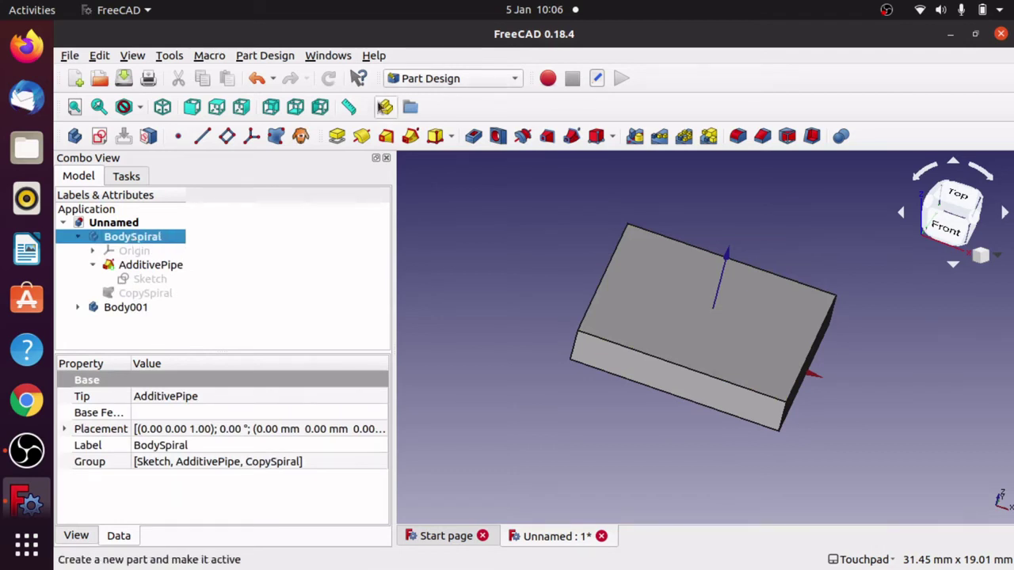
Raise BodySpiral 2 mm with Transform so the spiral sits on the block's top face
{"action": "right_click", "coordinate": [145, 247]}
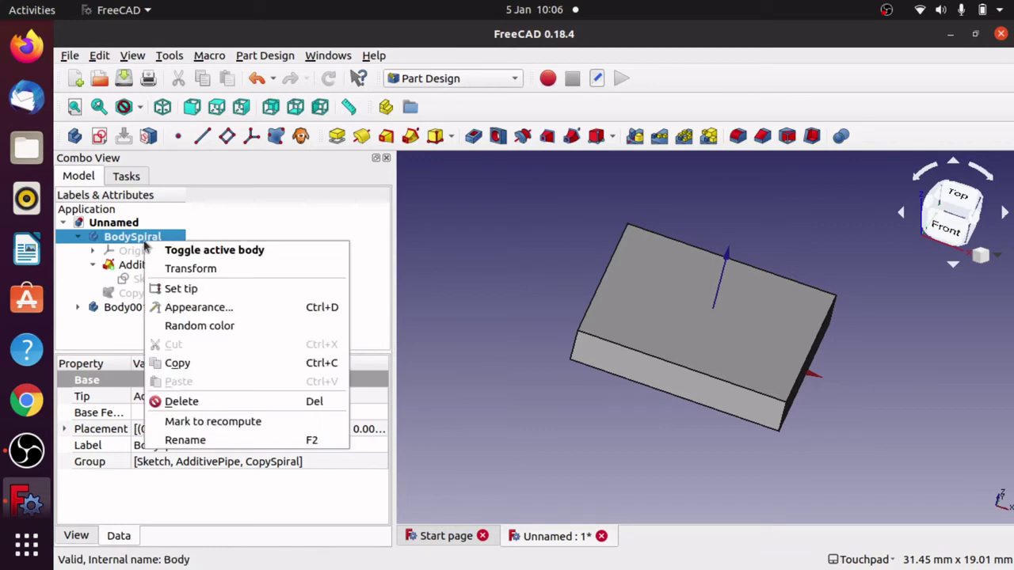
{"action": "left_click", "coordinate": [190, 269]}
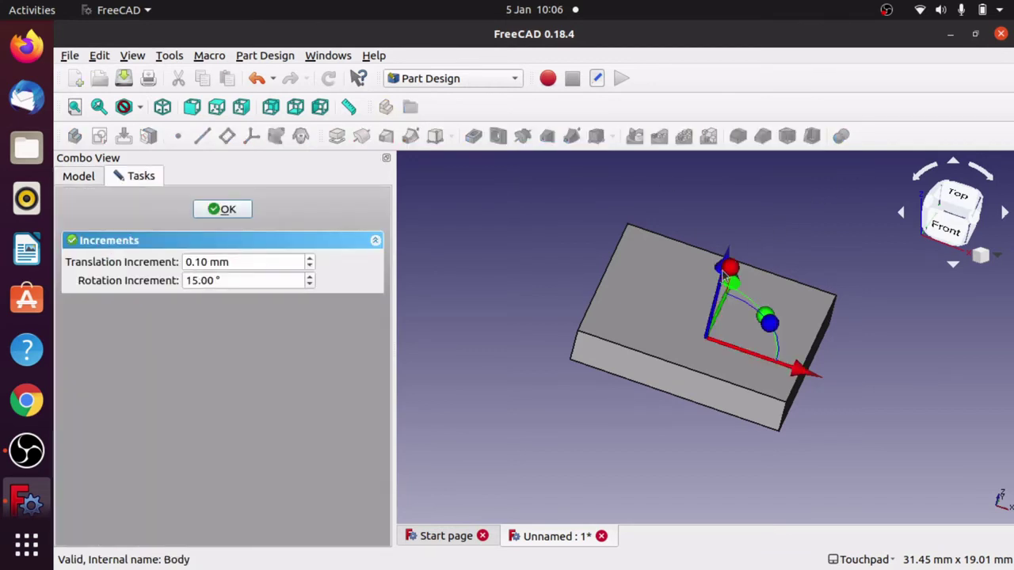
{"action": "left_click_drag", "start_coordinate": [723, 272], "coordinate": [738, 250]}
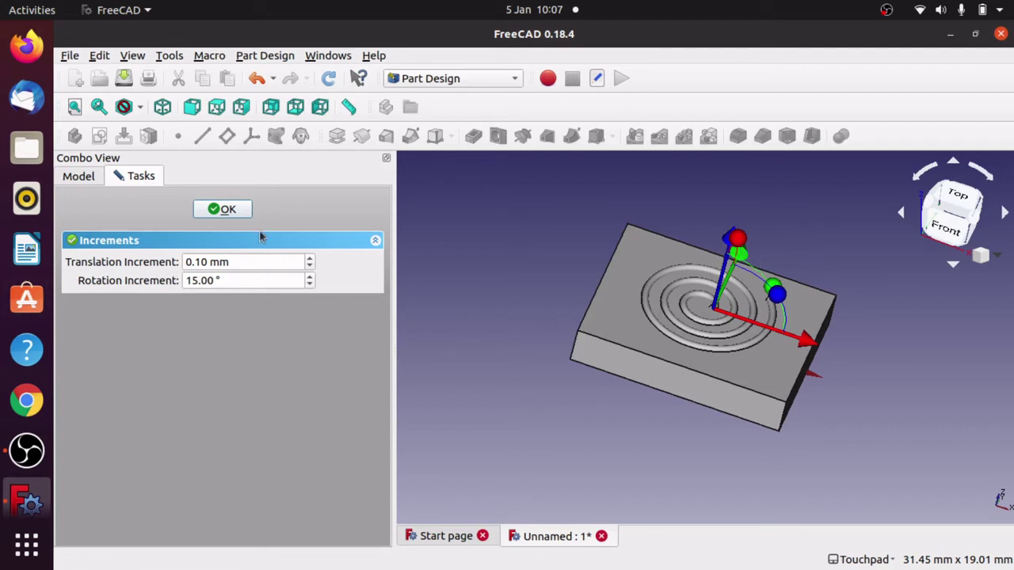
{"action": "left_click", "coordinate": [231, 214]}
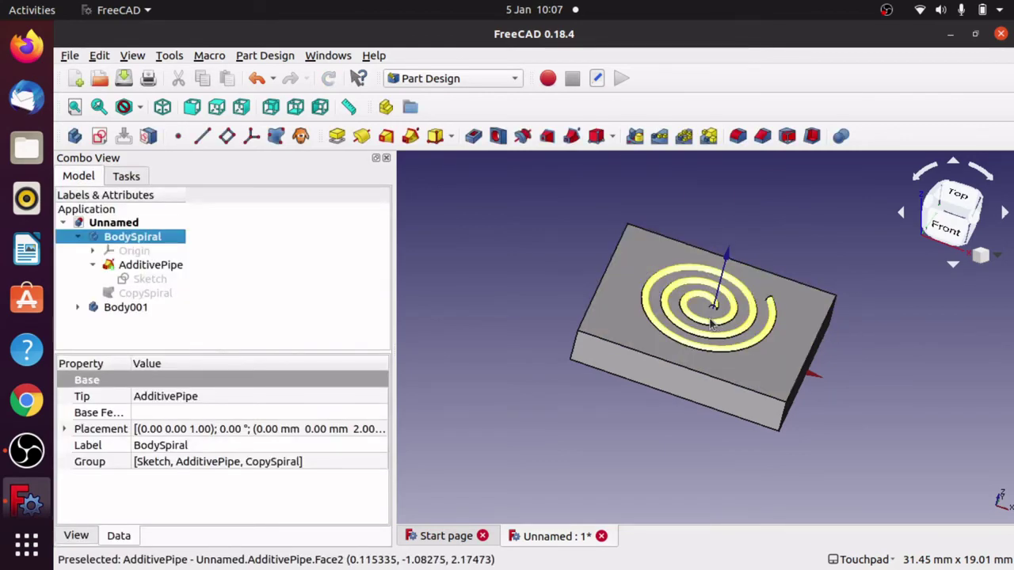
{"action": "left_click_drag", "start_coordinate": [712, 325], "coordinate": [674, 315]}
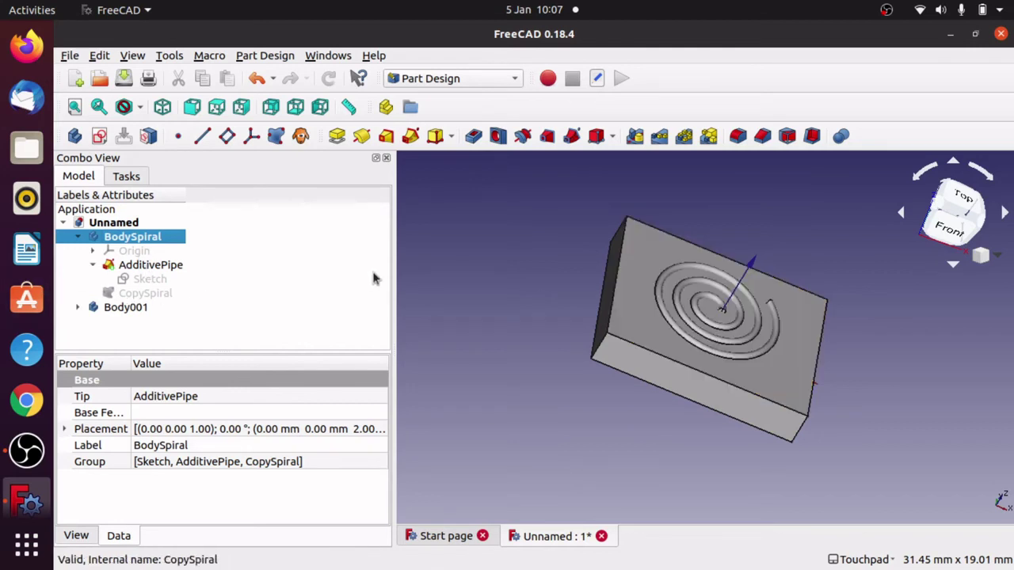
{"action": "left_click", "coordinate": [482, 292]}
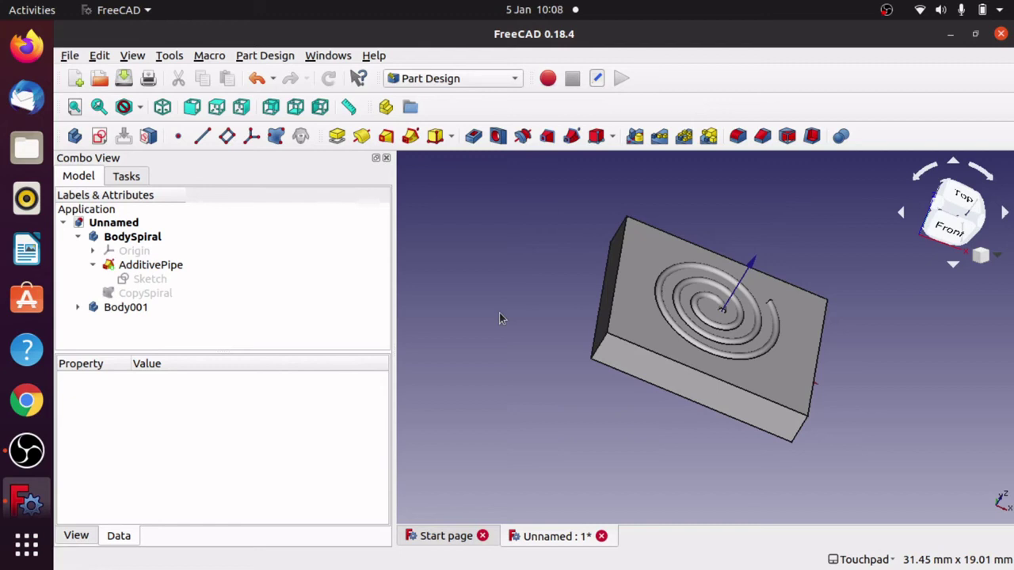
Make Body001 the active body, then browse the Part Design feature commands without running one
{"action": "left_click", "coordinate": [642, 341]}
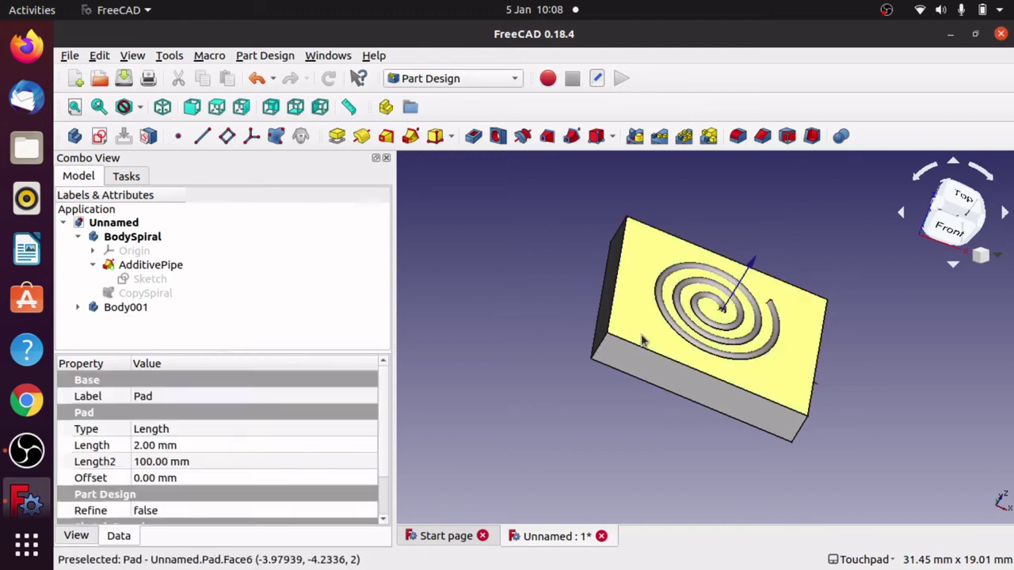
{"action": "right_click", "coordinate": [125, 310]}
{"action": "left_click", "coordinate": [221, 318]}
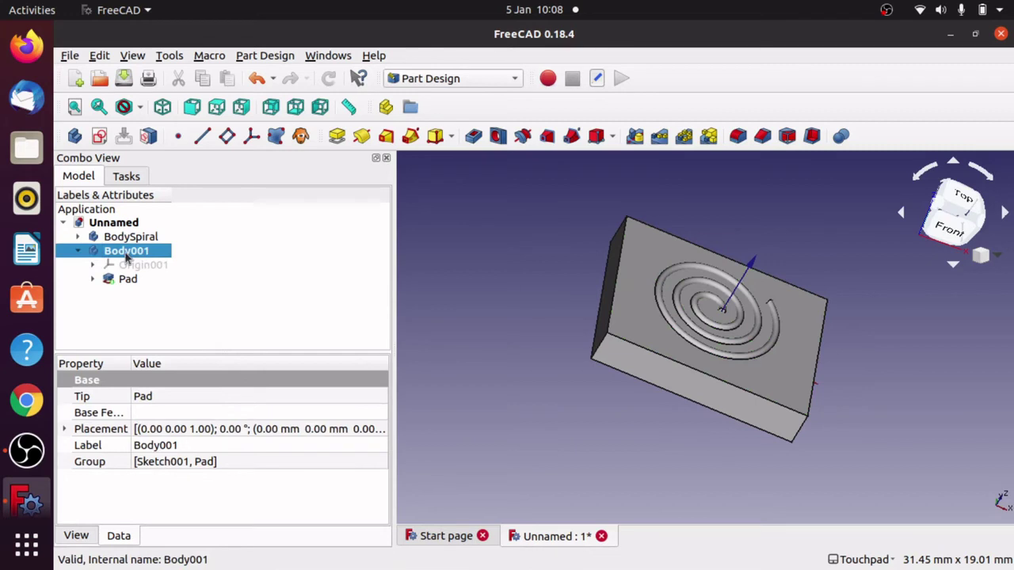
{"action": "left_click", "coordinate": [491, 325]}
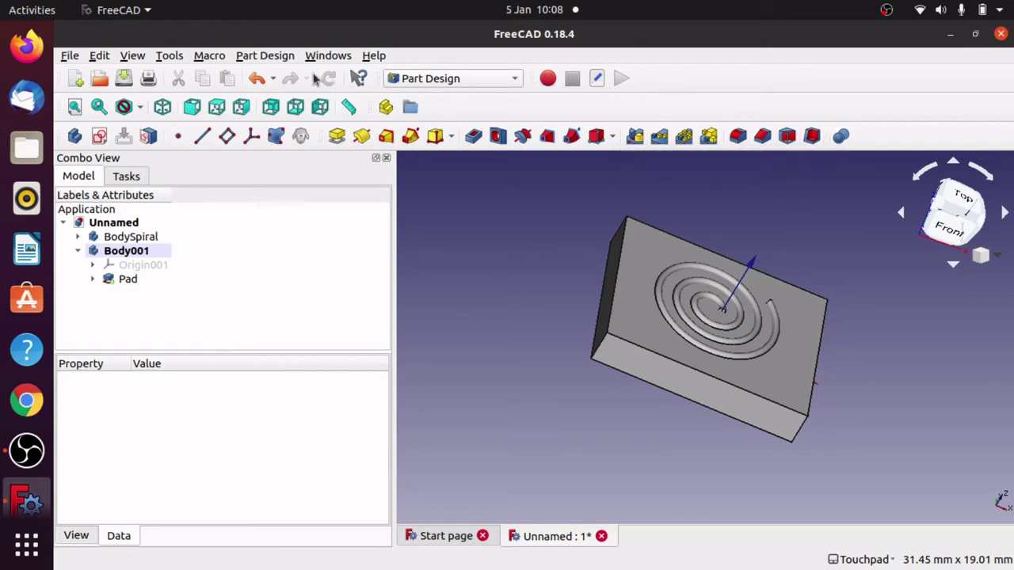
{"action": "left_click", "coordinate": [266, 56]}
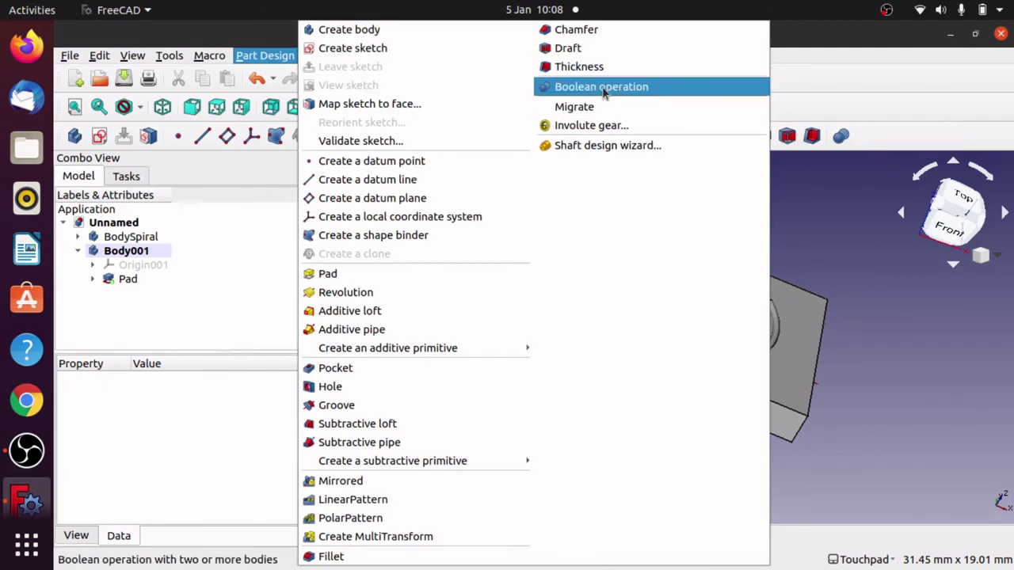
{"action": "left_click", "coordinate": [850, 229]}
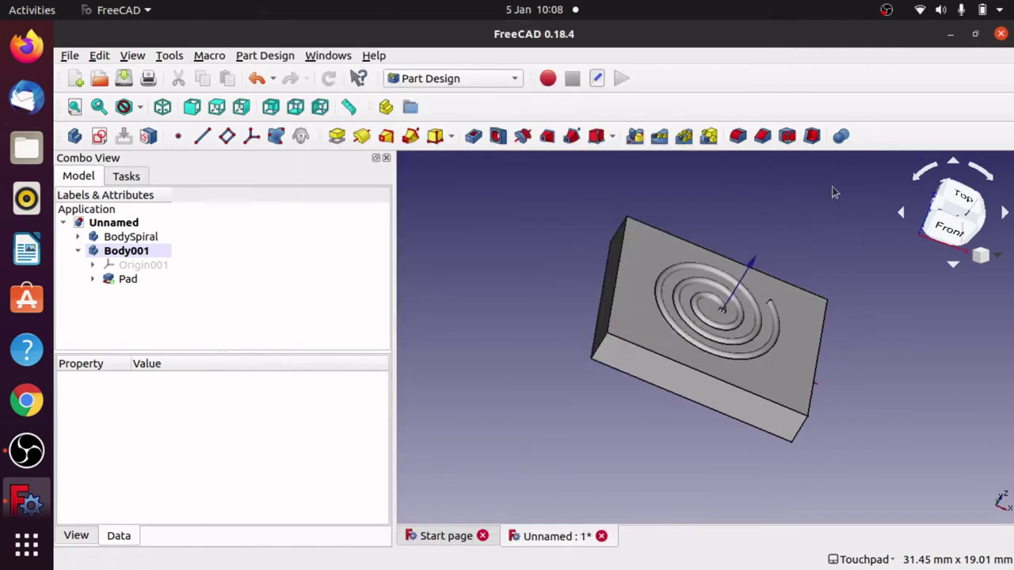
Start a Boolean operation on Body001 and add BodySpiral as the tool body
{"action": "left_click", "coordinate": [841, 140]}
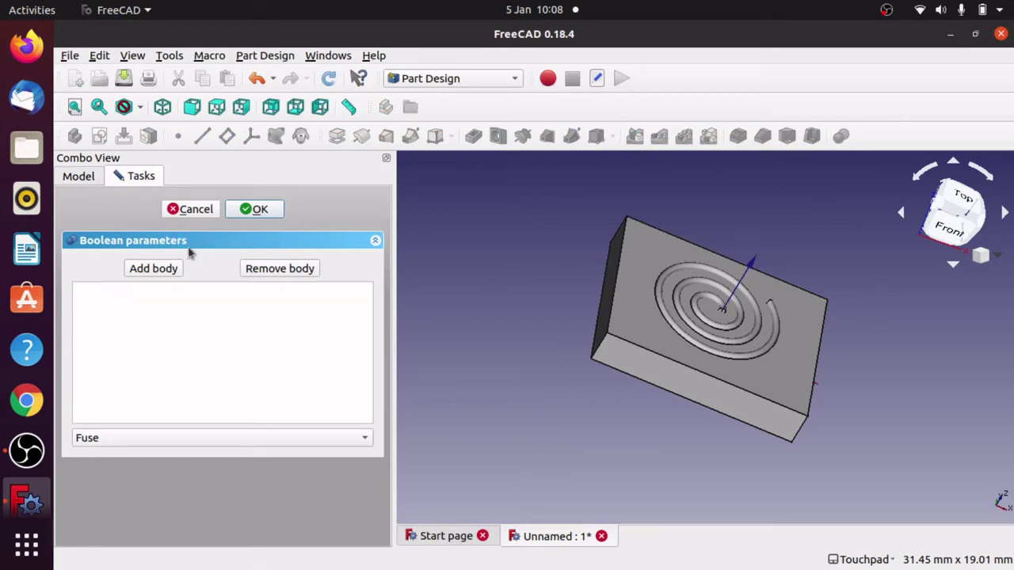
{"action": "left_click", "coordinate": [144, 271]}
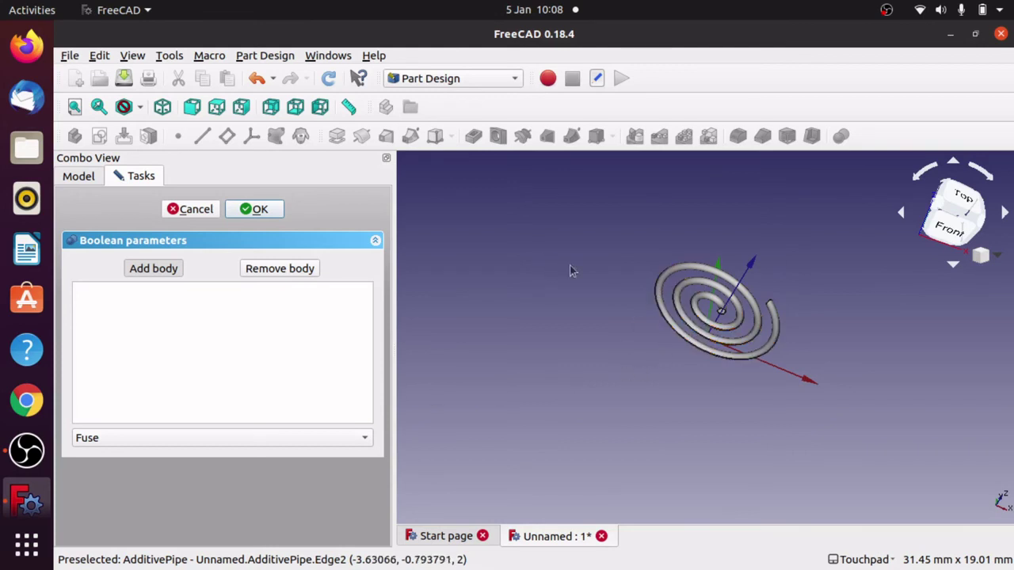
{"action": "left_click", "coordinate": [662, 311]}
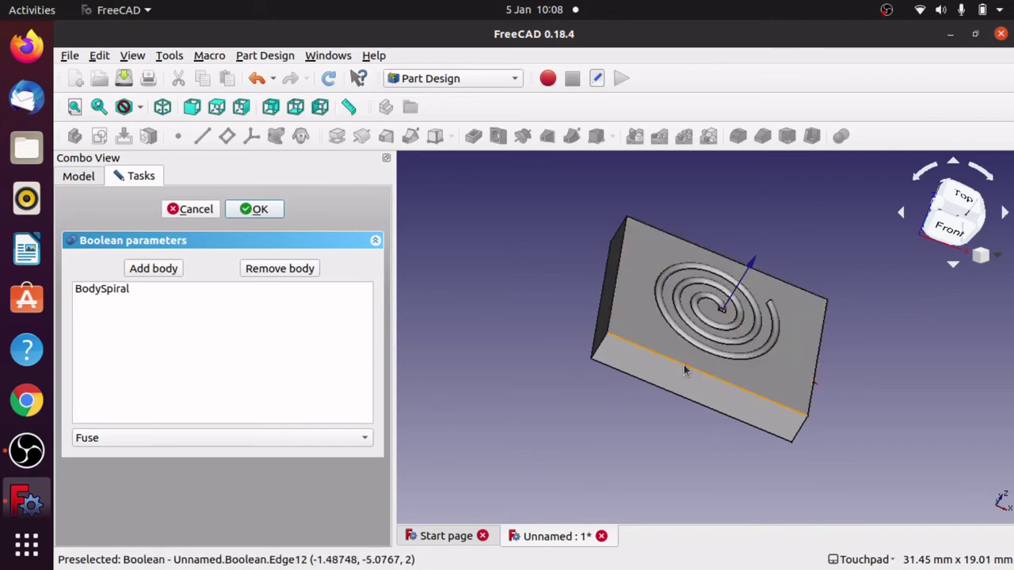
{"action": "scroll", "coordinate": [687, 366], "scroll_direction": "up", "scroll_amount": 5}
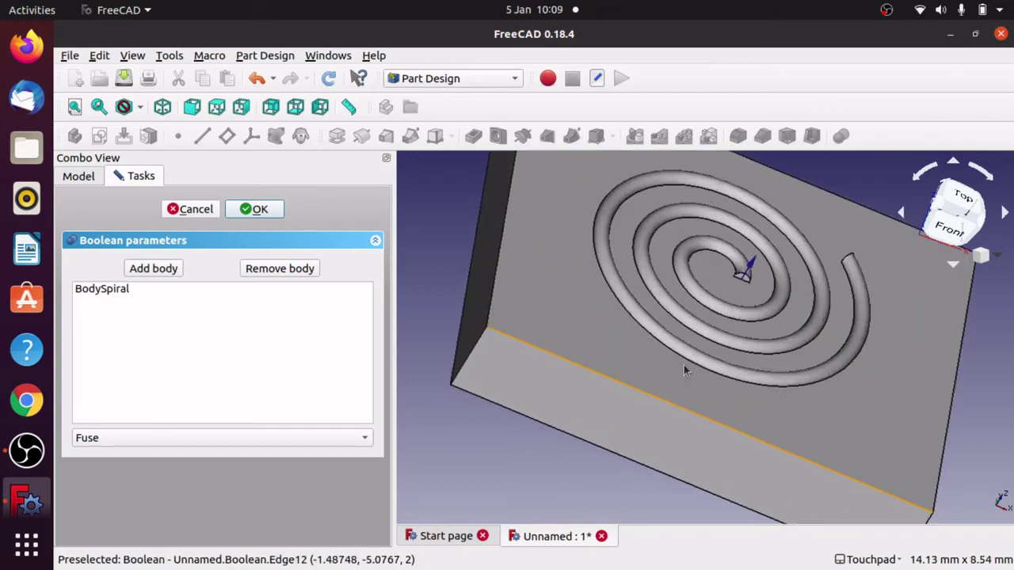
{"action": "left_click_drag", "start_coordinate": [684, 364], "coordinate": [696, 336], "text": "alt"}
Set the Boolean type from Fuse to Cut
{"action": "left_click", "coordinate": [326, 438]}
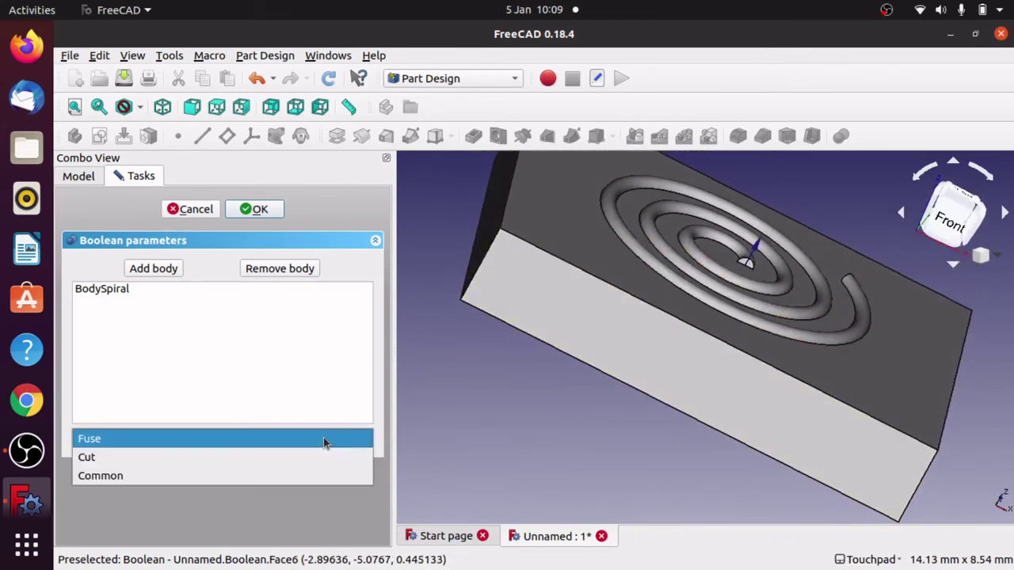
{"action": "key", "text": "Escape"}
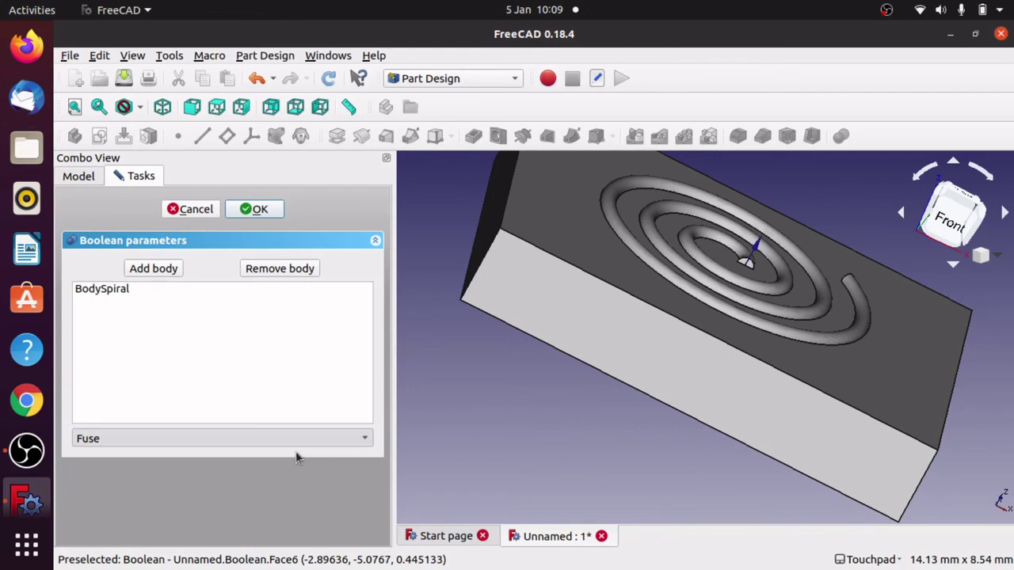
{"action": "scroll", "coordinate": [351, 443], "scroll_direction": "down", "scroll_amount": 1}
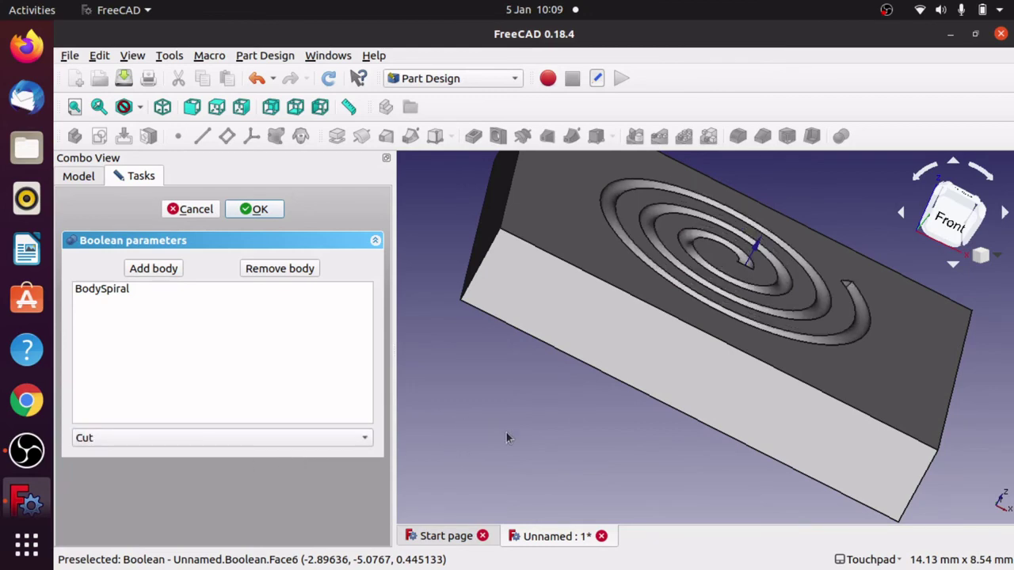
{"action": "middle_click_drag", "start_coordinate": [507, 432], "coordinate": [680, 307]}
{"action": "scroll", "coordinate": [679, 307], "scroll_direction": "up", "scroll_amount": 3}
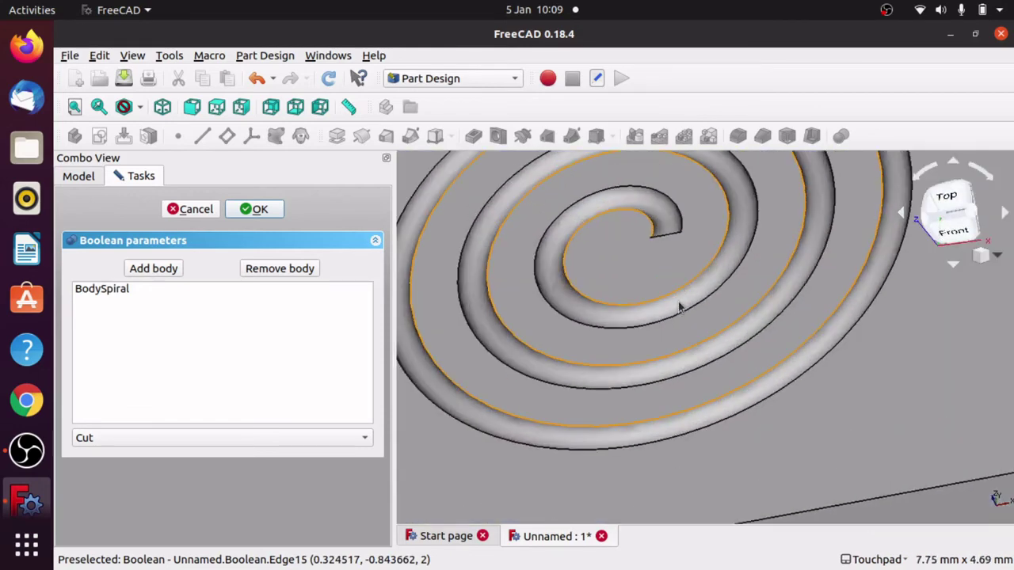
{"action": "middle_click_drag", "start_coordinate": [679, 307], "coordinate": [753, 287]}
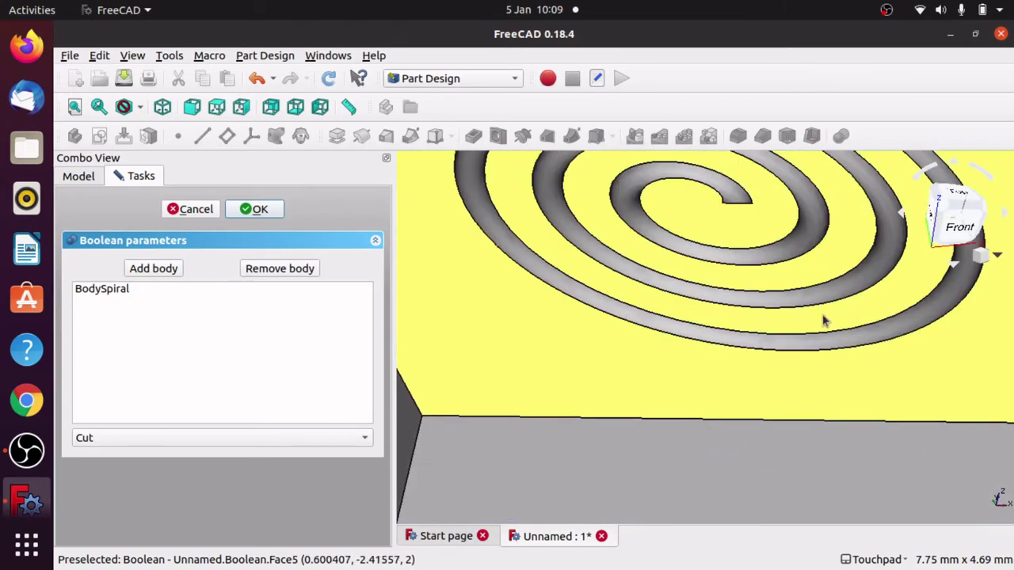
{"action": "left_click", "coordinate": [741, 367]}
{"action": "key", "text": "2"}
{"action": "middle_click_drag", "start_coordinate": [720, 392], "coordinate": [620, 476]}
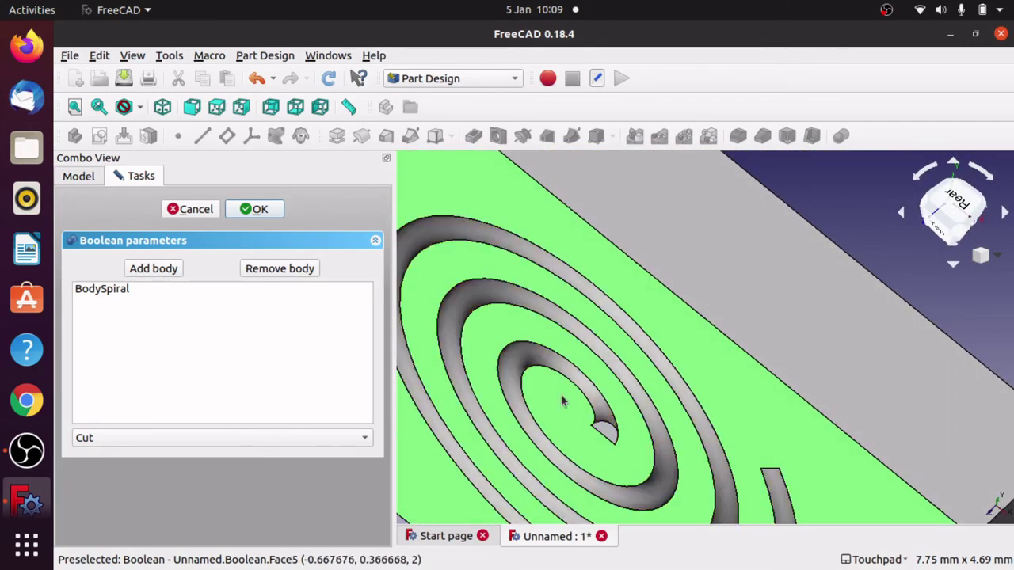
{"action": "middle_click_drag", "start_coordinate": [557, 409], "coordinate": [713, 305]}
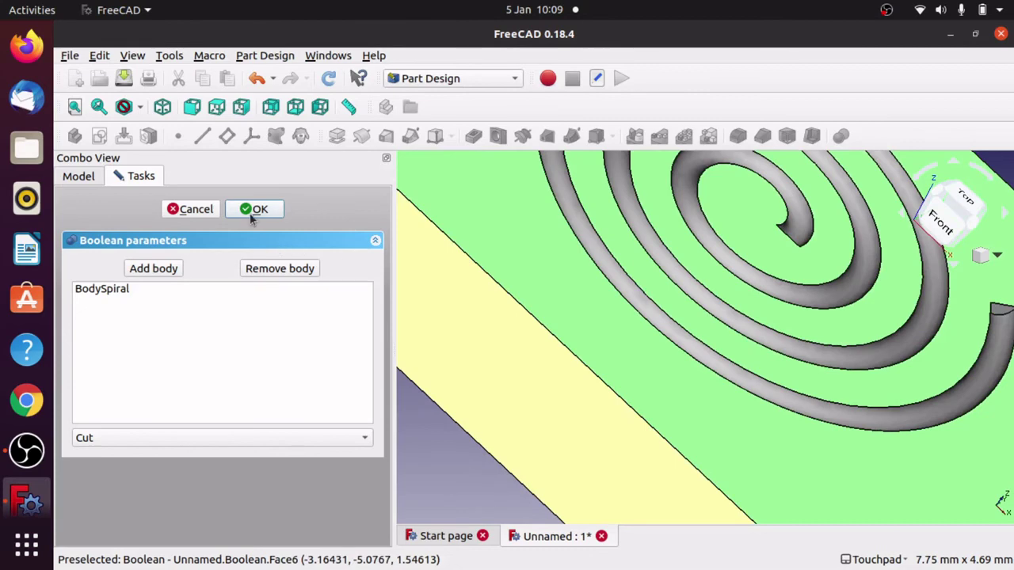
Confirm the Boolean Cut and select the new Boolean feature to check its properties
{"action": "left_click", "coordinate": [253, 209]}
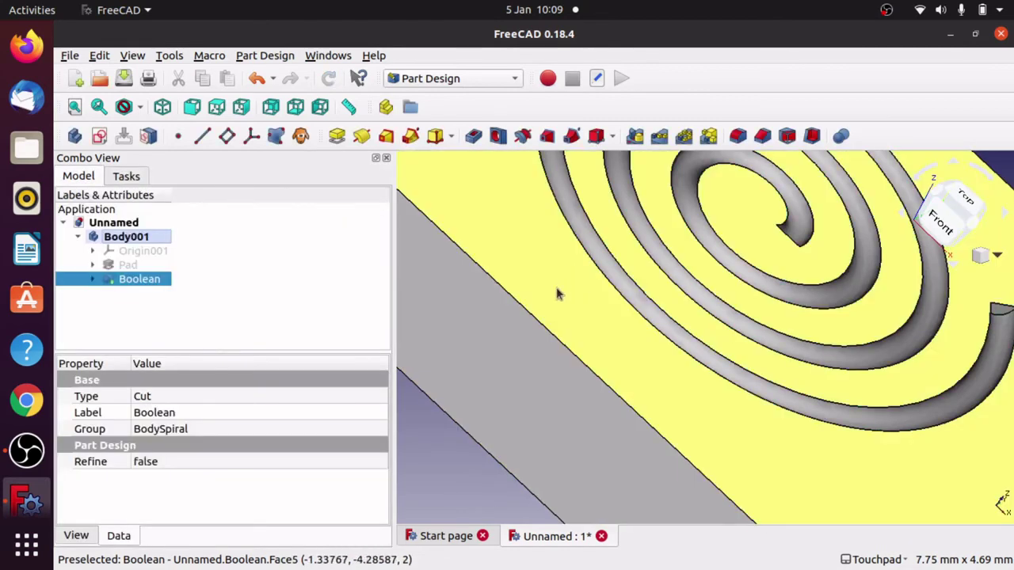
{"action": "scroll", "coordinate": [557, 295], "scroll_direction": "down", "scroll_amount": 5}
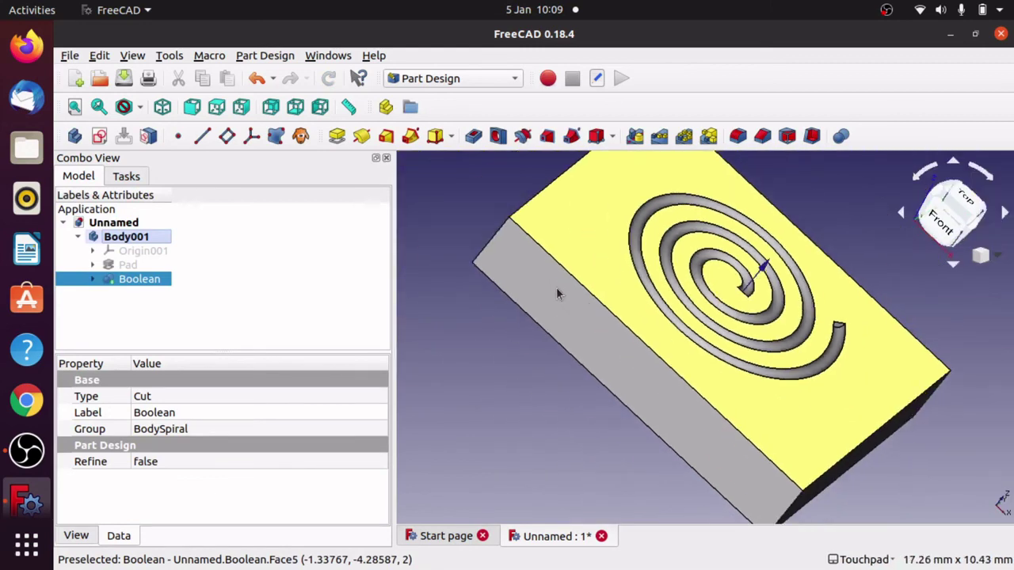
{"action": "left_click", "coordinate": [155, 290]}
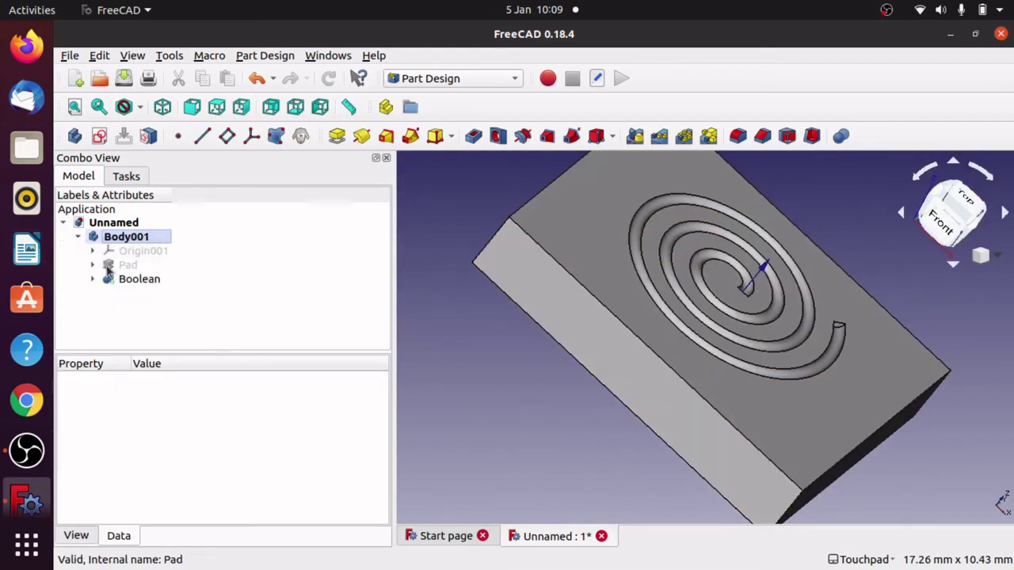
{"action": "left_click", "coordinate": [146, 279]}
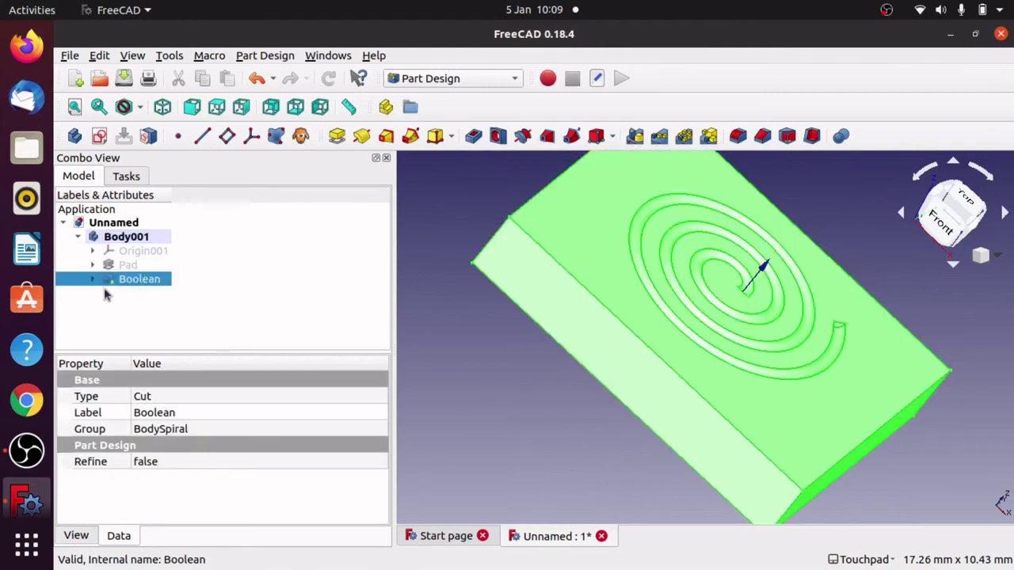
{"action": "left_click", "coordinate": [121, 316]}
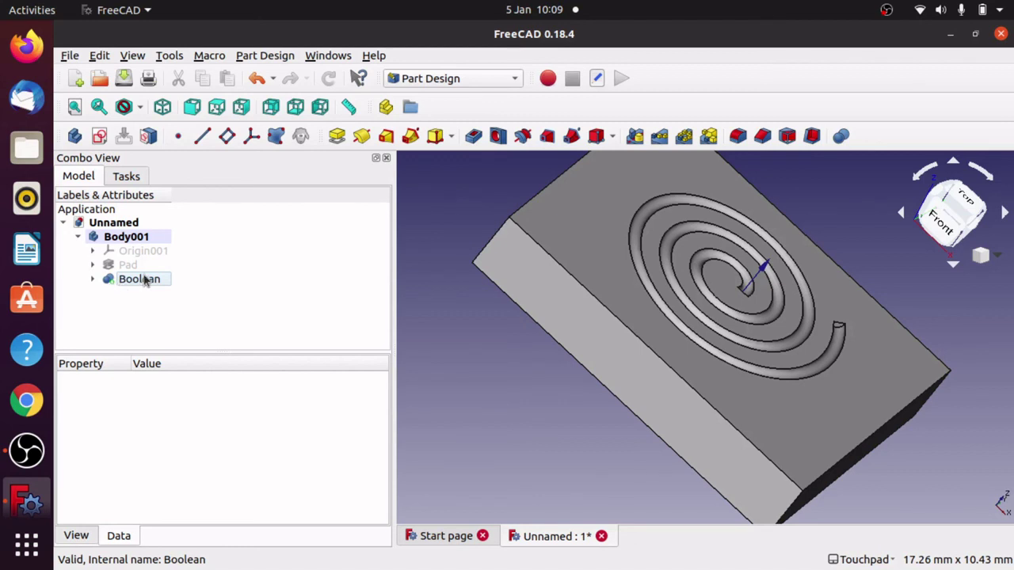
{"action": "left_click", "coordinate": [145, 281]}
Expand Boolean, BodySpiral and AdditivePipe in the tree to inspect them, then collapse them
{"action": "left_click", "coordinate": [94, 280]}
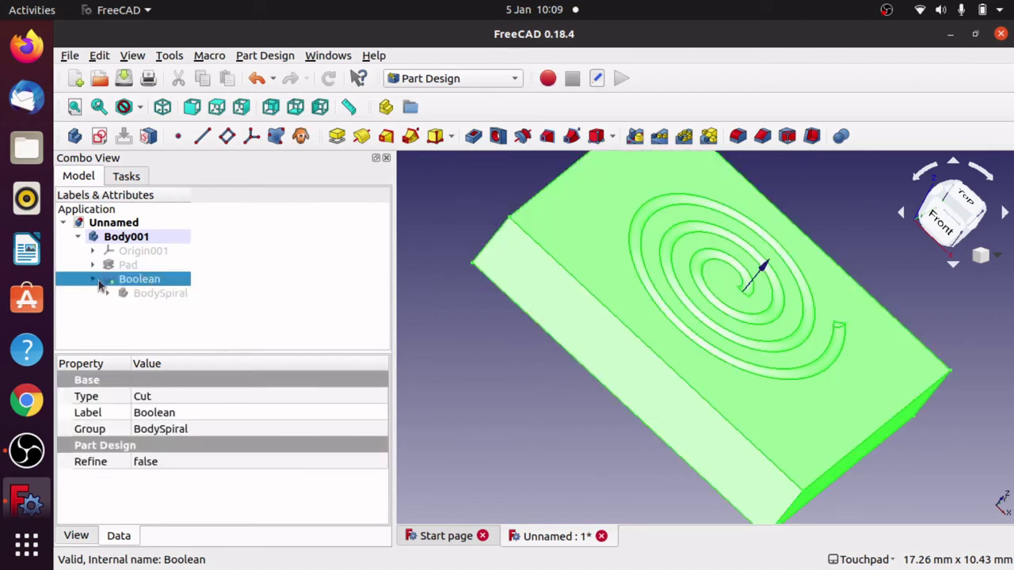
{"action": "left_click", "coordinate": [108, 293]}
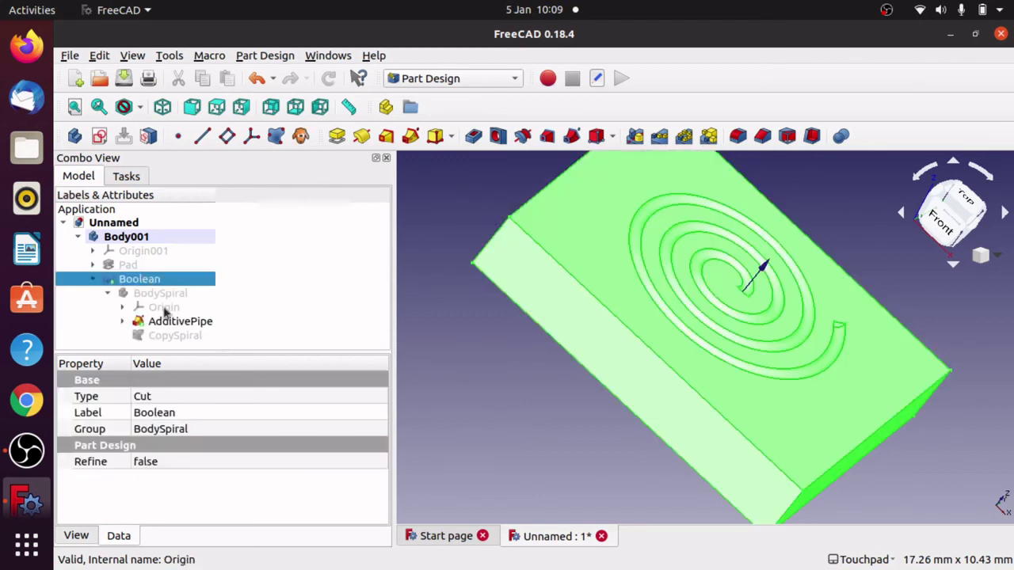
{"action": "left_click", "coordinate": [122, 322]}
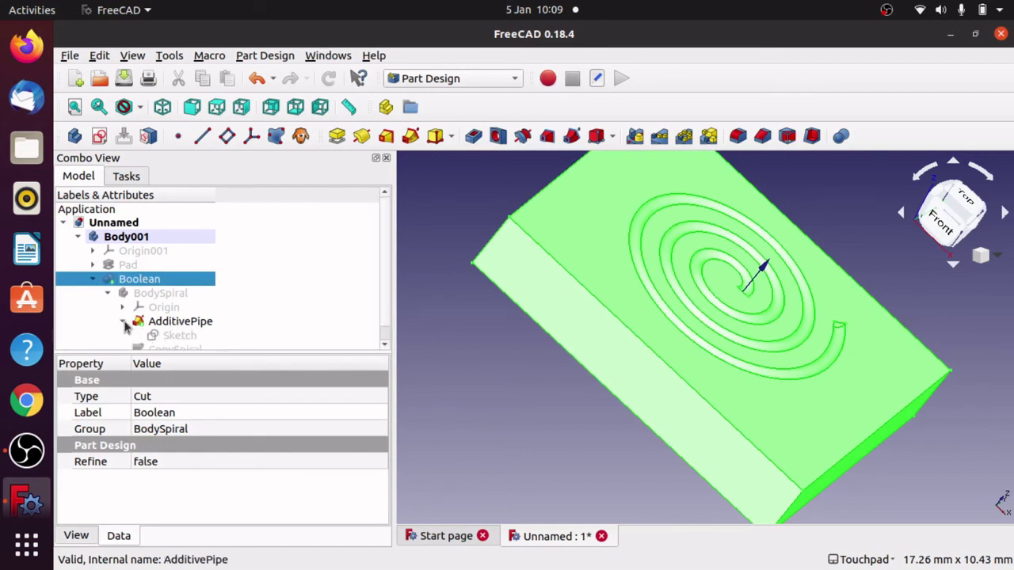
{"action": "left_click", "coordinate": [124, 324]}
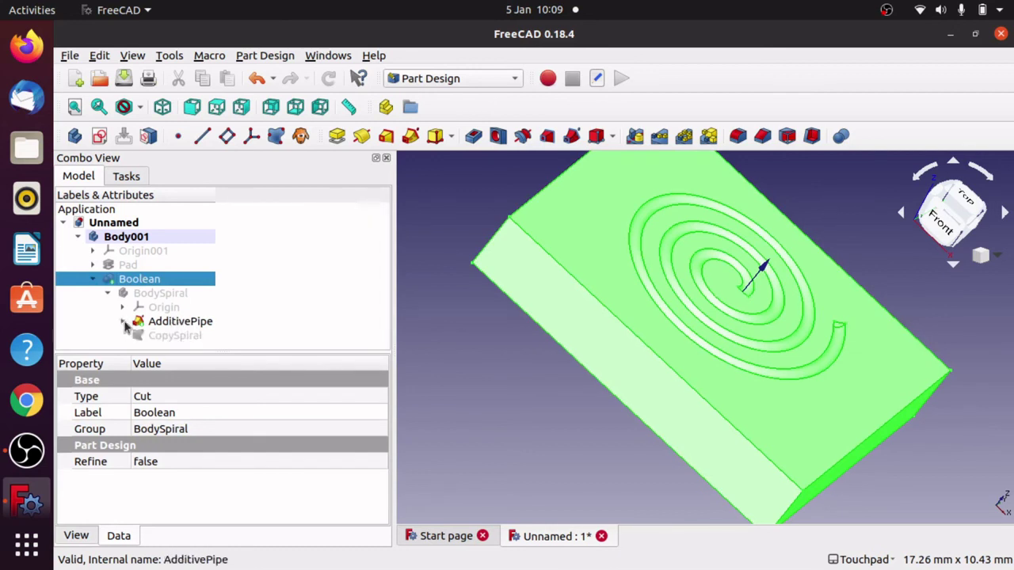
{"action": "left_click", "coordinate": [92, 279]}
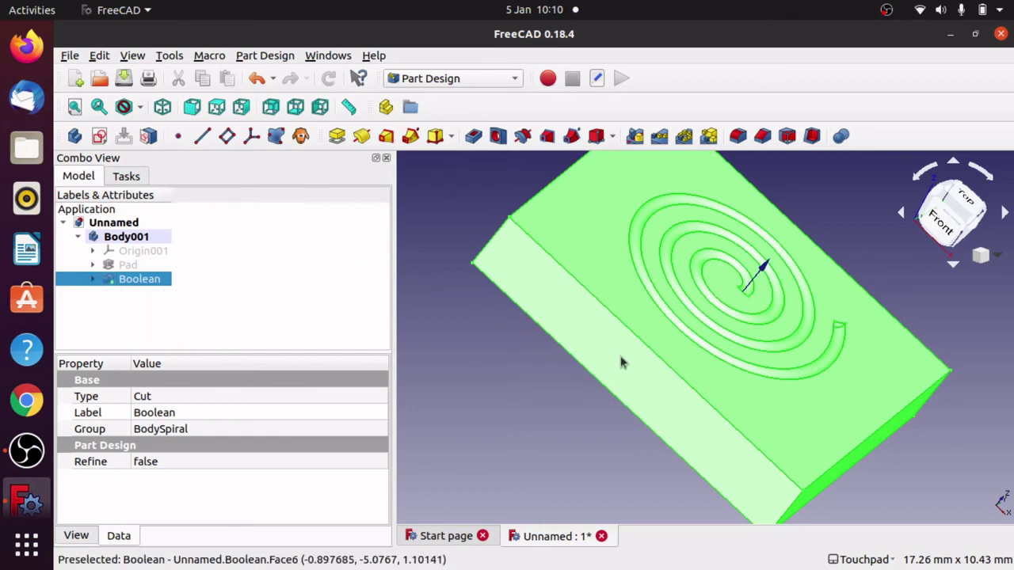